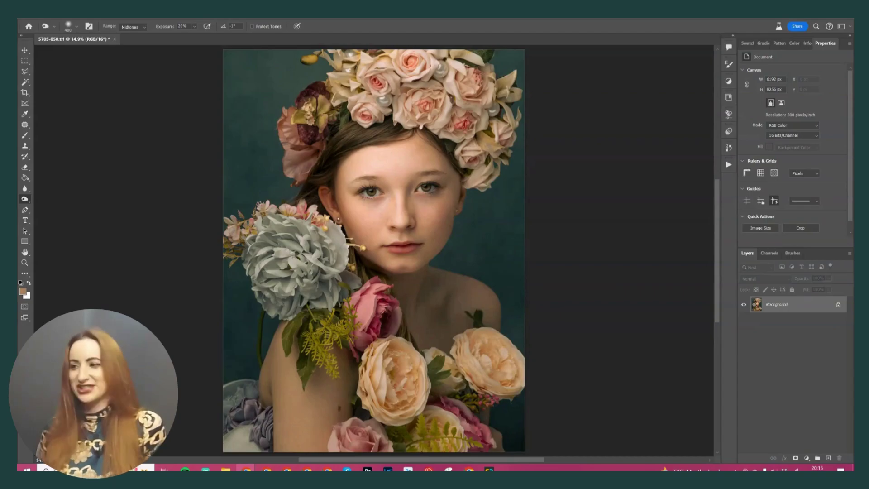
Step: Circle the stray stem beside the arm and the leaf on the shoulder with a 150 px brush, undoing each mark
{"action": "left_click", "coordinate": [48, 312]}
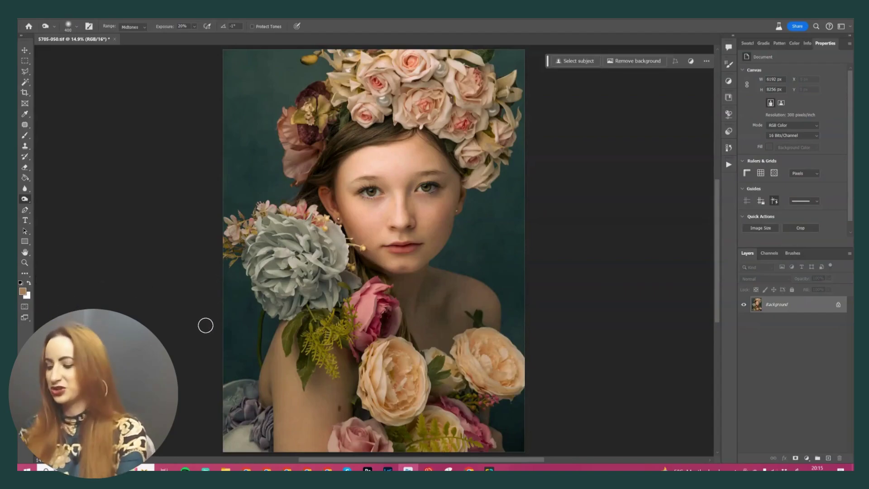
{"action": "key", "text": "b"}
{"action": "key", "text": "bracketleft"}
{"action": "key", "text": "bracketleft"}
{"action": "key", "text": "bracketleft"}
{"action": "key", "text": "bracketleft"}
{"action": "key", "text": "bracketleft"}
{"action": "key", "text": "bracketleft"}
{"action": "key", "text": "bracketleft"}
{"action": "key", "text": "bracketleft"}
{"action": "key", "text": "bracketleft"}
{"action": "key", "text": "bracketleft"}
{"action": "key", "text": "bracketleft"}
{"action": "key", "text": "bracketleft"}
{"action": "key", "text": "bracketleft"}
{"action": "key", "text": "bracketleft"}
{"action": "key", "text": "bracketleft"}
{"action": "key", "text": "bracketleft"}
{"action": "key", "text": "bracketleft"}
{"action": "key", "text": "bracketleft"}
{"action": "key", "text": "bracketleft"}
{"action": "key", "text": "bracketleft"}
{"action": "key", "text": "bracketleft"}
{"action": "key", "text": "bracketleft"}
{"action": "key", "text": "bracketleft"}
{"action": "key", "text": "bracketleft"}
{"action": "key", "text": "bracketleft"}
{"action": "key", "text": "bracketleft"}
{"action": "key", "text": "bracketleft"}
{"action": "key", "text": "bracketleft"}
{"action": "key", "text": "bracketleft"}
{"action": "key", "text": "bracketleft"}
{"action": "key", "text": "bracketleft"}
{"action": "key", "text": "bracketleft"}
{"action": "key", "text": "bracketleft"}
{"action": "key", "text": "bracketleft"}
{"action": "key", "text": "bracketleft"}
{"action": "key", "text": "0"}
{"action": "left_click_drag", "start_coordinate": [272, 294], "coordinate": [285, 349]}
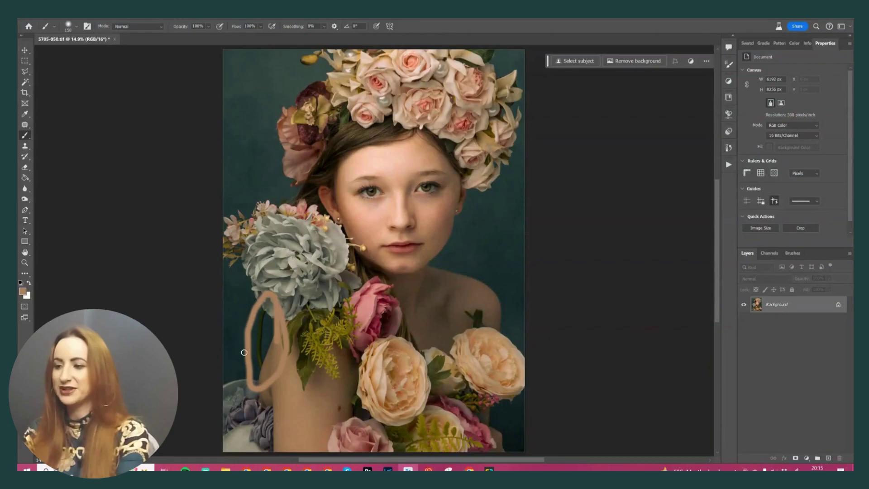
{"action": "key", "text": "ctrl+z"}
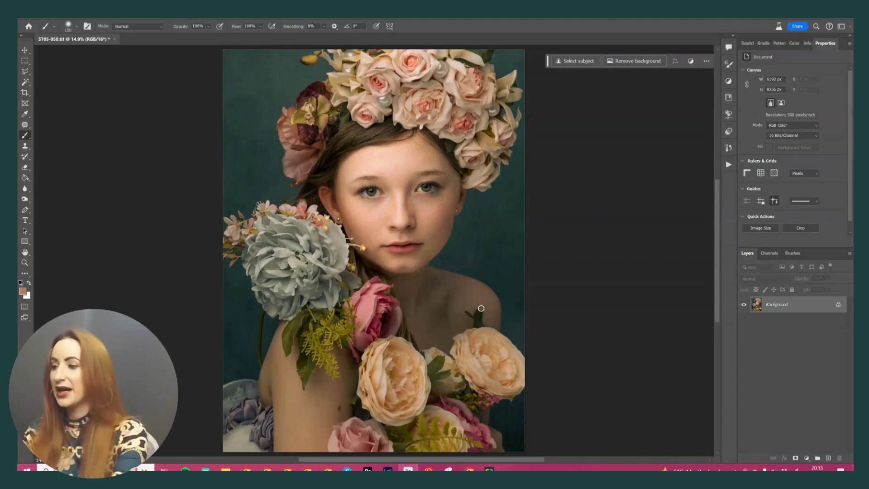
{"action": "mouse_move", "coordinate": [480, 310]}
{"action": "left_mouse_down"}
{"action": "mouse_move", "coordinate": [458, 319]}
{"action": "mouse_move", "coordinate": [501, 320]}
{"action": "mouse_move", "coordinate": [458, 343]}
{"action": "left_mouse_up"}
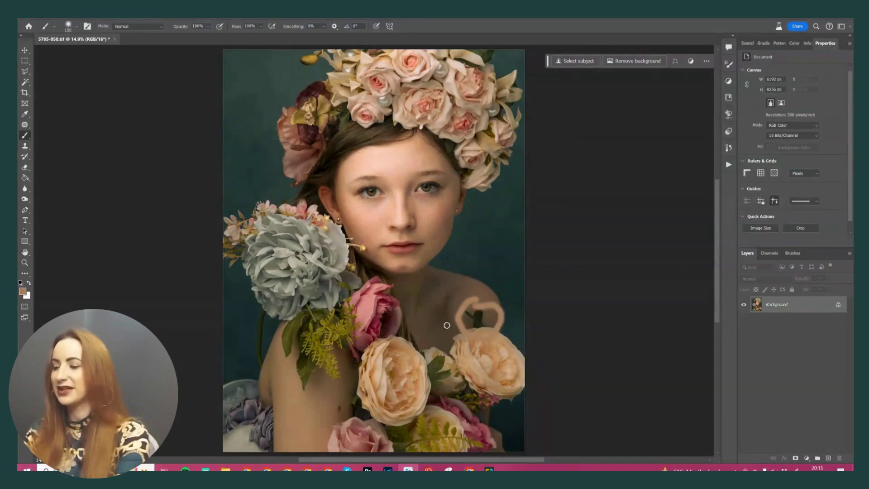
{"action": "key", "text": "ctrl+z"}
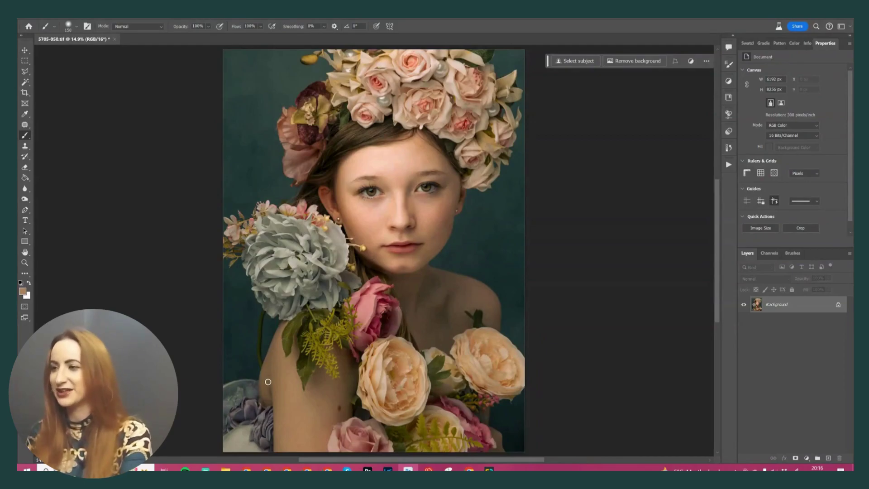
Step: Patch out the middle section of the green stem against the dark background beside the arm
{"action": "key", "text": "ctrl+plus"}
{"action": "key", "text": "ctrl+plus"}
{"action": "key", "text": "ctrl+plus"}
{"action": "key", "text": "ctrl+plus"}
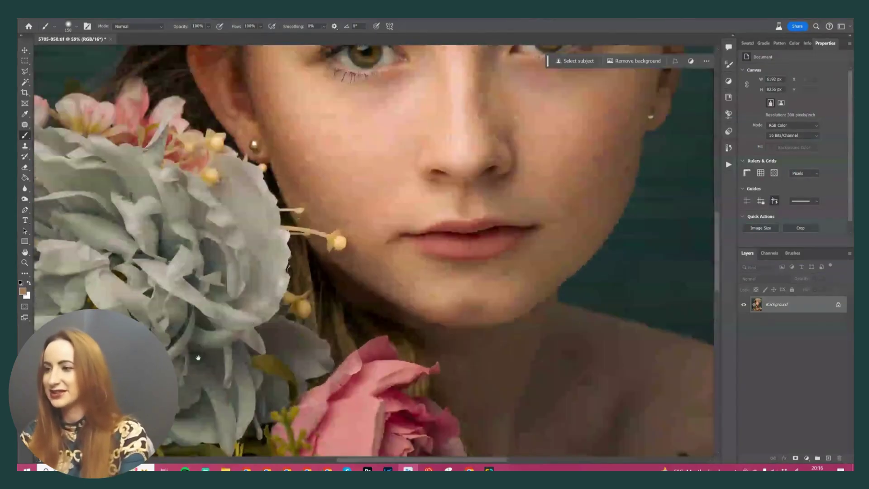
{"action": "mouse_move", "coordinate": [198, 357]}
{"action": "left_mouse_down"}
{"action": "mouse_move", "coordinate": [474, 155]}
{"action": "mouse_move", "coordinate": [550, 115]}
{"action": "left_mouse_up"}
{"action": "key", "text": "j"}
{"action": "mouse_move", "coordinate": [350, 221]}
{"action": "left_mouse_down"}
{"action": "mouse_move", "coordinate": [333, 349]}
{"action": "mouse_move", "coordinate": [363, 333]}
{"action": "mouse_move", "coordinate": [339, 316]}
{"action": "mouse_move", "coordinate": [287, 311]}
{"action": "left_mouse_up"}
{"action": "key", "text": "ctrl+d"}
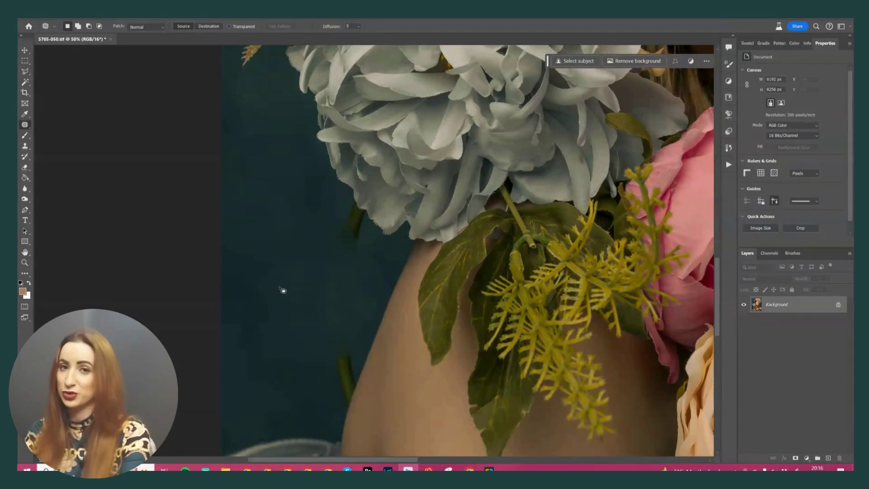
Step: Select the leftover stem end under the large grey-blue flower and remove it with Fill
{"action": "mouse_move", "coordinate": [337, 207]}
{"action": "left_mouse_down"}
{"action": "mouse_move", "coordinate": [362, 248]}
{"action": "mouse_move", "coordinate": [367, 222]}
{"action": "mouse_move", "coordinate": [355, 198]}
{"action": "left_mouse_up"}
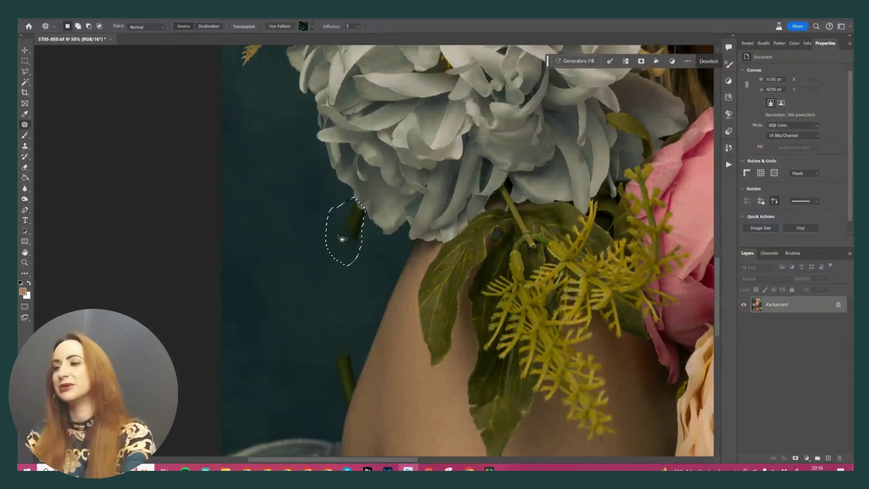
{"action": "key", "text": "i"}
{"action": "key", "text": "shift+BackSpace"}
{"action": "left_click", "coordinate": [512, 138]}
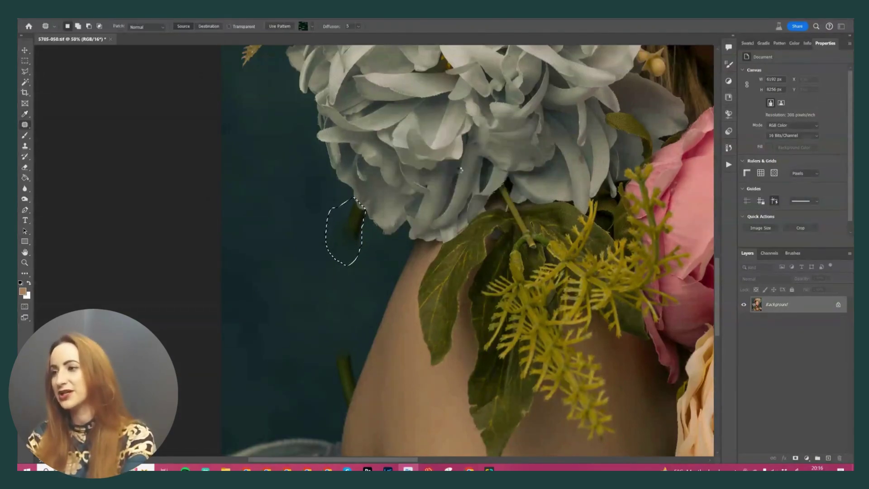
{"action": "key", "text": "ctrl+d"}
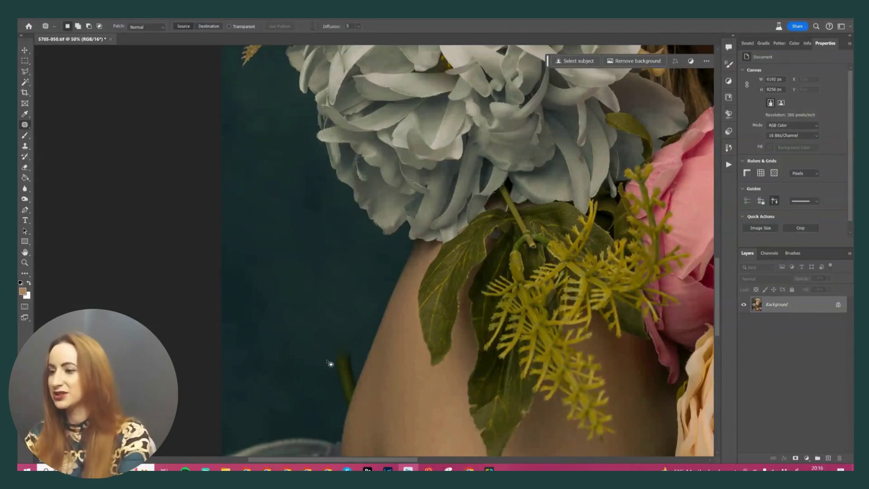
Step: Remove the lower stem piece beside the arm and patch the uneven spots in the surrounding background
{"action": "mouse_move", "coordinate": [357, 369]}
{"action": "left_mouse_down"}
{"action": "mouse_move", "coordinate": [334, 393]}
{"action": "mouse_move", "coordinate": [350, 410]}
{"action": "mouse_move", "coordinate": [364, 384]}
{"action": "left_mouse_up"}
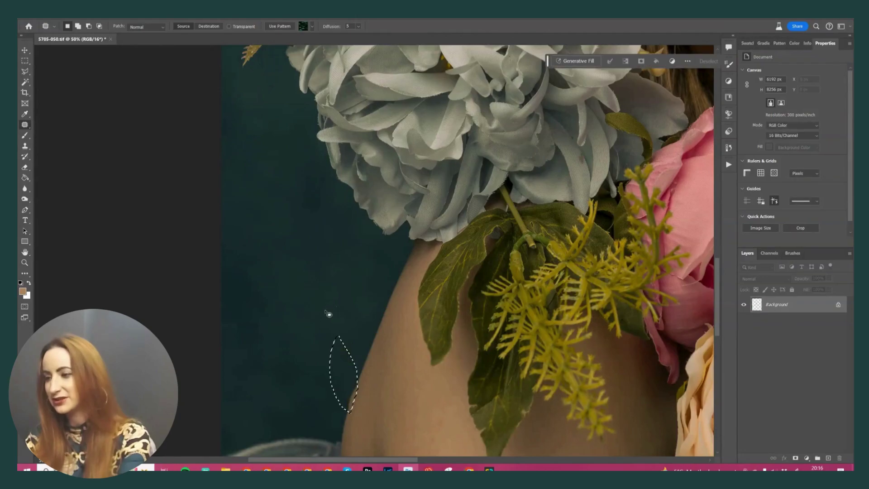
{"action": "key", "text": "ctrl+d"}
{"action": "left_click_drag", "start_coordinate": [351, 329], "coordinate": [347, 313]}
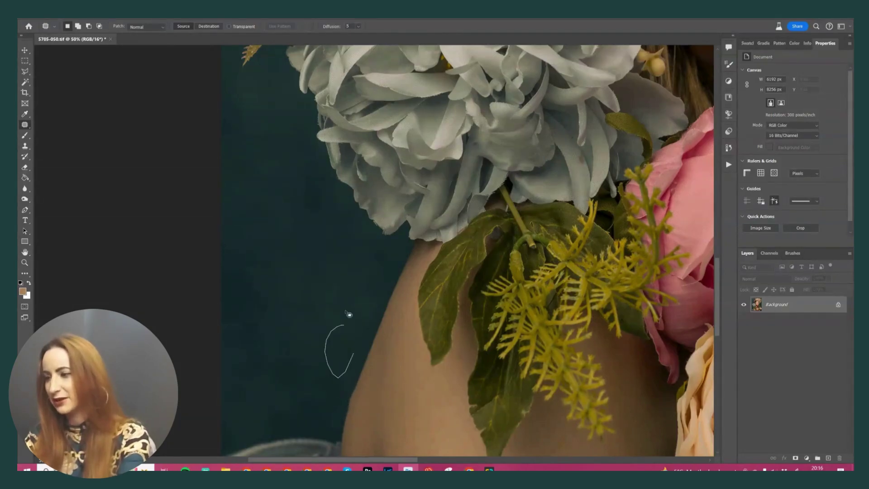
{"action": "key", "text": "ctrl+d"}
{"action": "mouse_move", "coordinate": [332, 376]}
{"action": "left_mouse_down"}
{"action": "mouse_move", "coordinate": [277, 264]}
{"action": "mouse_move", "coordinate": [294, 279]}
{"action": "left_mouse_up"}
{"action": "key", "text": "Return"}
{"action": "key", "text": "ctrl+d"}
{"action": "left_click_drag", "start_coordinate": [256, 226], "coordinate": [248, 223]}
{"action": "key", "text": "ctrl+d"}
Step: Select the dark green leaf on the shoulder above the peach flower and remove it with Fill
{"action": "key", "text": "ctrl+minus"}
{"action": "key", "text": "ctrl+minus"}
{"action": "left_click_drag", "start_coordinate": [362, 260], "coordinate": [363, 352]}
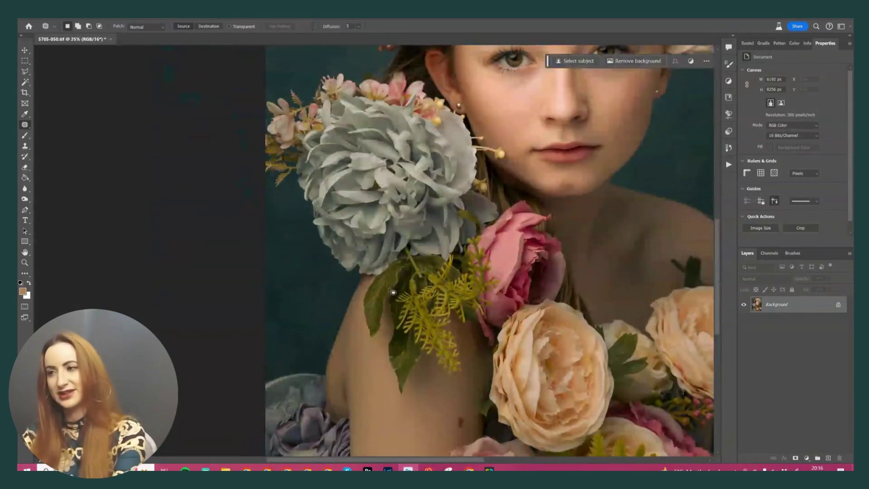
{"action": "left_click_drag", "start_coordinate": [427, 133], "coordinate": [294, 286]}
{"action": "left_click_drag", "start_coordinate": [507, 298], "coordinate": [411, 252]}
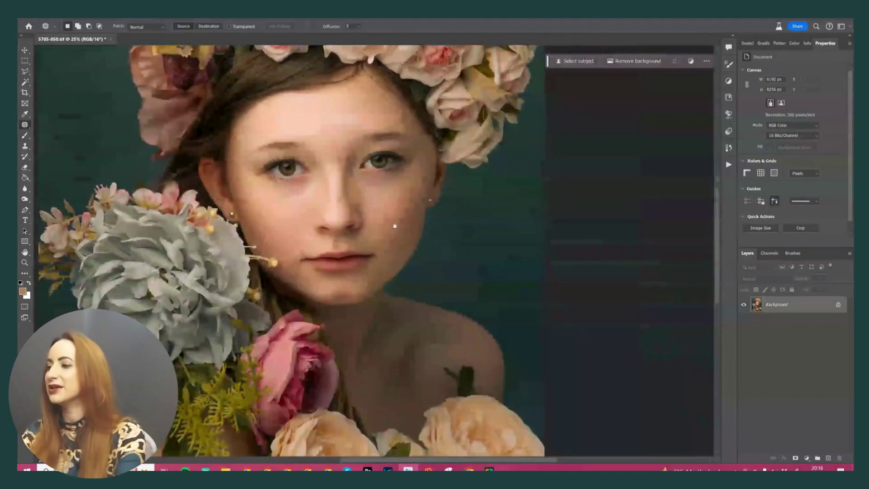
{"action": "left_click_drag", "start_coordinate": [439, 346], "coordinate": [376, 248]}
{"action": "key", "text": "ctrl+plus"}
{"action": "scroll", "coordinate": [378, 251], "scroll_direction": "up", "scroll_amount": 2}
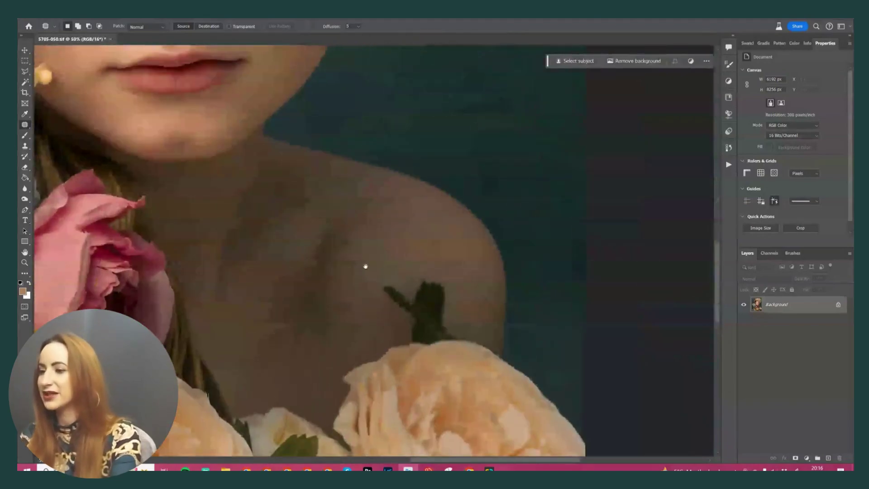
{"action": "mouse_move", "coordinate": [367, 212]}
{"action": "left_mouse_down"}
{"action": "mouse_move", "coordinate": [356, 250]}
{"action": "mouse_move", "coordinate": [378, 277]}
{"action": "mouse_move", "coordinate": [402, 288]}
{"action": "mouse_move", "coordinate": [433, 283]}
{"action": "mouse_move", "coordinate": [409, 220]}
{"action": "left_mouse_up"}
{"action": "key", "text": "shift+BackSpace"}
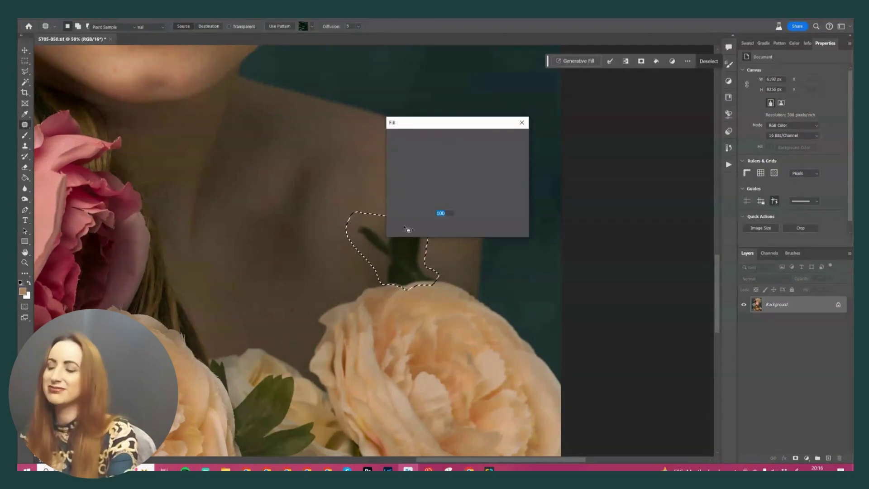
{"action": "key", "text": "Return"}
{"action": "key", "text": "ctrl+d"}
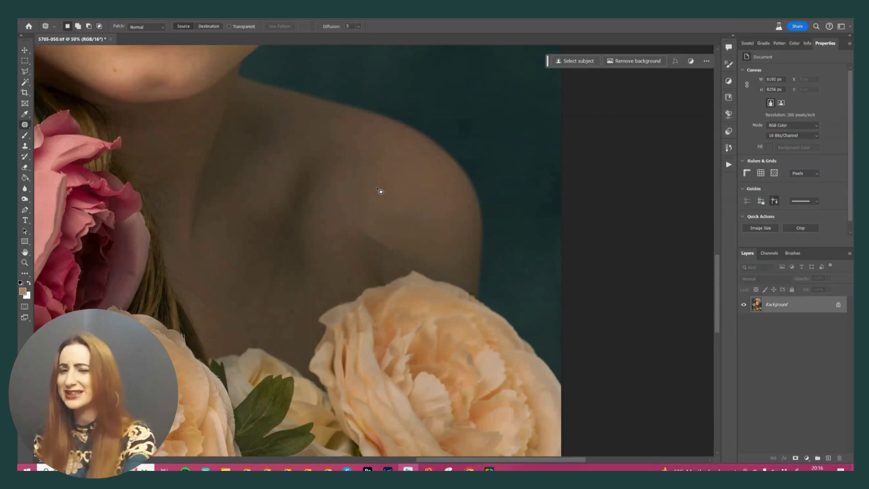
Step: Clean up the dark remnants on the shoulder skin along the peach flower's upper edge using the Patch tool and Fill
{"action": "mouse_move", "coordinate": [362, 218]}
{"action": "left_mouse_down"}
{"action": "mouse_move", "coordinate": [356, 228]}
{"action": "mouse_move", "coordinate": [397, 277]}
{"action": "mouse_move", "coordinate": [419, 237]}
{"action": "mouse_move", "coordinate": [398, 222]}
{"action": "left_mouse_up"}
{"action": "left_click_drag", "start_coordinate": [394, 238], "coordinate": [401, 193]}
{"action": "key", "text": "ctrl+d"}
{"action": "mouse_move", "coordinate": [375, 283]}
{"action": "left_mouse_down"}
{"action": "mouse_move", "coordinate": [366, 280]}
{"action": "mouse_move", "coordinate": [380, 282]}
{"action": "left_mouse_up"}
{"action": "key", "text": "shift+F5"}
{"action": "key", "text": "Return"}
{"action": "key", "text": "shift+F5"}
{"action": "key", "text": "Return"}
{"action": "key", "text": "shift+F5"}
{"action": "key", "text": "Return"}
{"action": "key", "text": "shift+F5"}
{"action": "key", "text": "Return"}
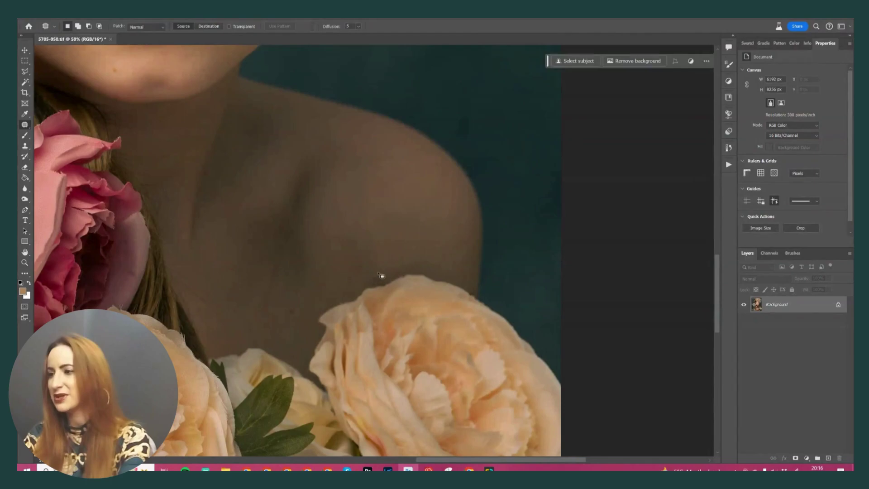
{"action": "mouse_move", "coordinate": [378, 271]}
{"action": "left_mouse_down"}
{"action": "mouse_move", "coordinate": [398, 279]}
{"action": "mouse_move", "coordinate": [392, 258]}
{"action": "left_mouse_up"}
{"action": "key", "text": "ctrl+d"}
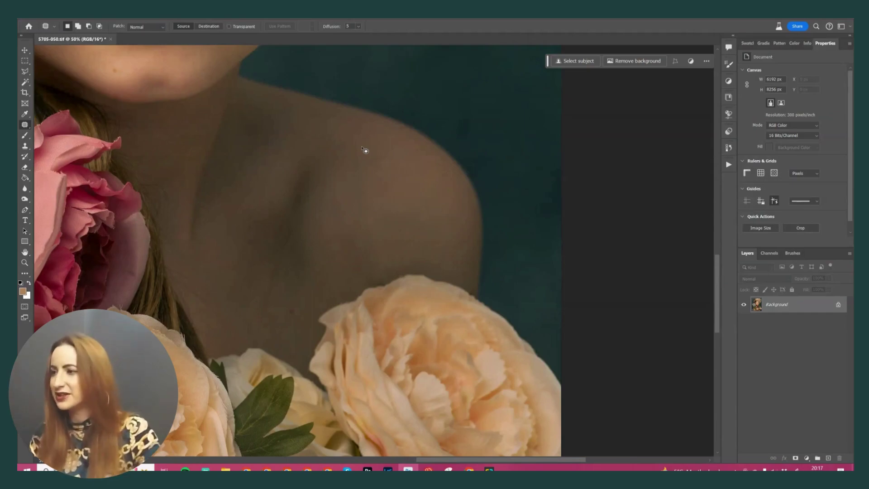
Step: Patch the small blemishes and stray hairs across the forehead below the hairline
{"action": "scroll", "coordinate": [324, 409], "scroll_direction": "down", "scroll_amount": 5}
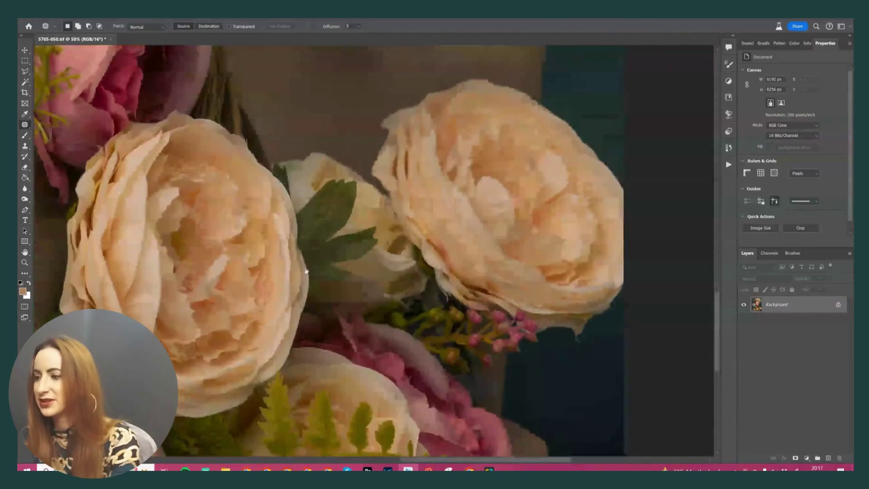
{"action": "scroll", "coordinate": [324, 389], "scroll_direction": "up", "scroll_amount": 12}
{"action": "scroll", "coordinate": [335, 362], "scroll_direction": "up", "scroll_amount": 10}
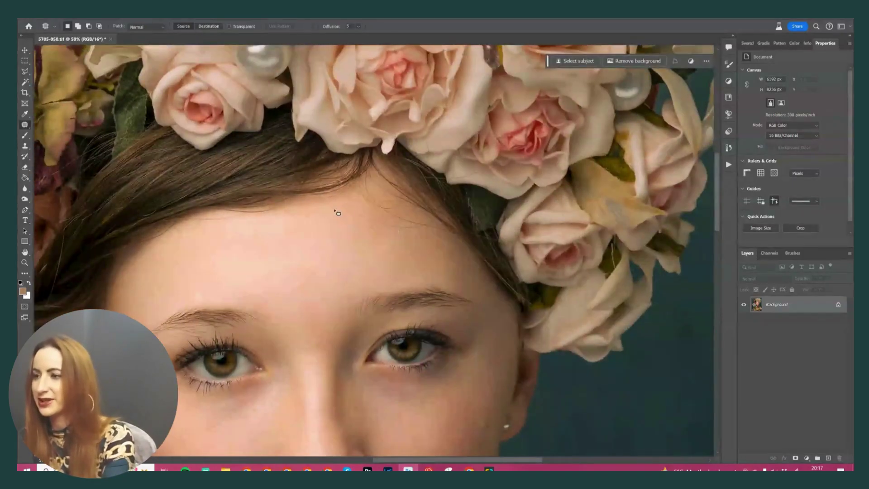
{"action": "mouse_move", "coordinate": [335, 210]}
{"action": "left_mouse_down"}
{"action": "mouse_move", "coordinate": [396, 232]}
{"action": "mouse_move", "coordinate": [445, 215]}
{"action": "mouse_move", "coordinate": [432, 241]}
{"action": "left_mouse_up"}
{"action": "key", "text": "ctrl+d"}
{"action": "key", "text": "ctrl+plus"}
{"action": "key", "text": "ctrl+d"}
{"action": "left_click_drag", "start_coordinate": [269, 234], "coordinate": [461, 210]}
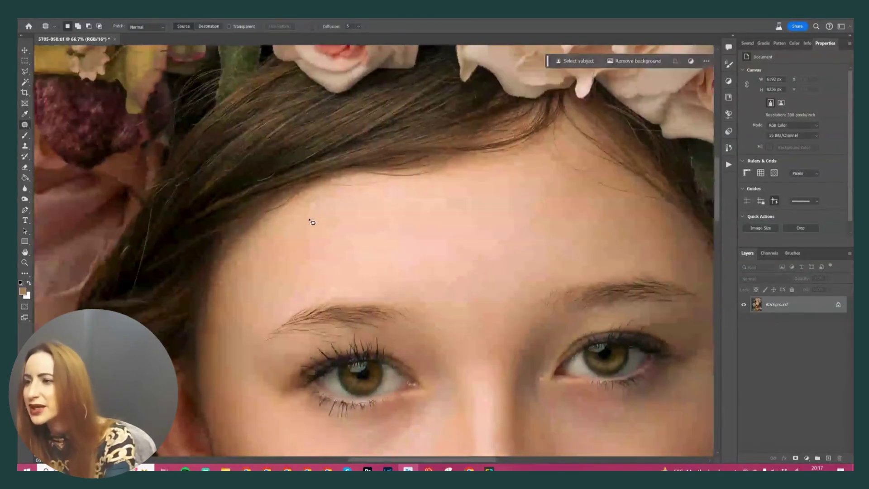
{"action": "mouse_move", "coordinate": [310, 196]}
{"action": "left_mouse_down"}
{"action": "mouse_move", "coordinate": [304, 239]}
{"action": "mouse_move", "coordinate": [274, 258]}
{"action": "left_mouse_up"}
{"action": "key", "text": "ctrl+d"}
{"action": "left_click_drag", "start_coordinate": [339, 194], "coordinate": [331, 214]}
{"action": "key", "text": "ctrl+d"}
Step: Select the stray hairs on the forehead along the right-hand hairline and remove them with Fill
{"action": "left_click_drag", "start_coordinate": [228, 305], "coordinate": [72, 354]}
{"action": "left_click_drag", "start_coordinate": [336, 281], "coordinate": [184, 267]}
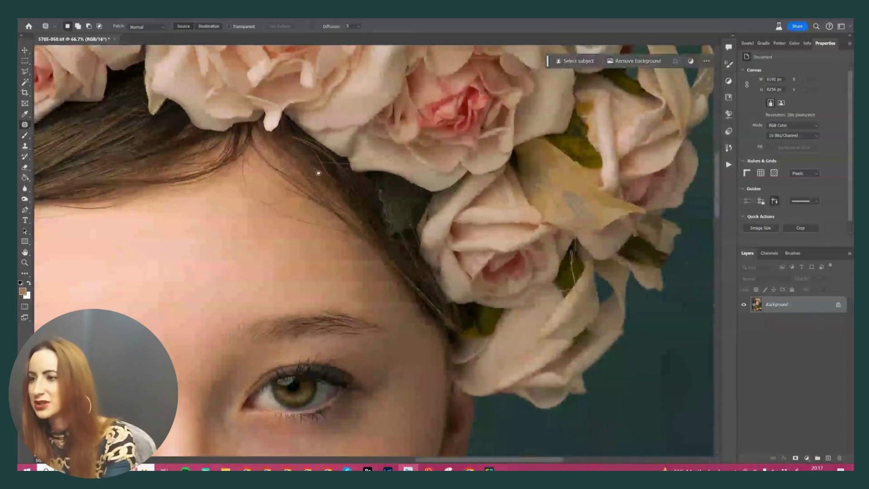
{"action": "mouse_move", "coordinate": [315, 225]}
{"action": "left_mouse_down"}
{"action": "mouse_move", "coordinate": [351, 253]}
{"action": "mouse_move", "coordinate": [384, 257]}
{"action": "mouse_move", "coordinate": [302, 198]}
{"action": "mouse_move", "coordinate": [248, 143]}
{"action": "mouse_move", "coordinate": [348, 233]}
{"action": "mouse_move", "coordinate": [333, 252]}
{"action": "mouse_move", "coordinate": [319, 217]}
{"action": "left_mouse_up"}
{"action": "key", "text": "shift+F5"}
{"action": "key", "text": "Return"}
{"action": "key", "text": "ctrl+d"}
{"action": "key", "text": "ctrl+d"}
{"action": "key", "text": "ctrl+plus"}
{"action": "key", "text": "Return"}
{"action": "key", "text": "ctrl+d"}
Step: Patch out the fine loose hairs on the forehead between the hair parting and the right eyebrow
{"action": "key", "text": "ctrl+d"}
{"action": "mouse_move", "coordinate": [265, 206]}
{"action": "left_mouse_down"}
{"action": "mouse_move", "coordinate": [233, 209]}
{"action": "mouse_move", "coordinate": [302, 213]}
{"action": "left_mouse_up"}
{"action": "left_click_drag", "start_coordinate": [283, 217], "coordinate": [292, 235]}
{"action": "key", "text": "ctrl+d"}
{"action": "left_click_drag", "start_coordinate": [259, 199], "coordinate": [177, 218]}
{"action": "key", "text": "ctrl+d"}
{"action": "mouse_move", "coordinate": [176, 165]}
{"action": "left_mouse_down"}
{"action": "mouse_move", "coordinate": [225, 179]}
{"action": "mouse_move", "coordinate": [177, 167]}
{"action": "left_mouse_up"}
{"action": "mouse_move", "coordinate": [206, 185]}
{"action": "left_mouse_down"}
{"action": "mouse_move", "coordinate": [132, 211]}
{"action": "mouse_move", "coordinate": [279, 241]}
{"action": "left_mouse_up"}
{"action": "key", "text": "ctrl+d"}
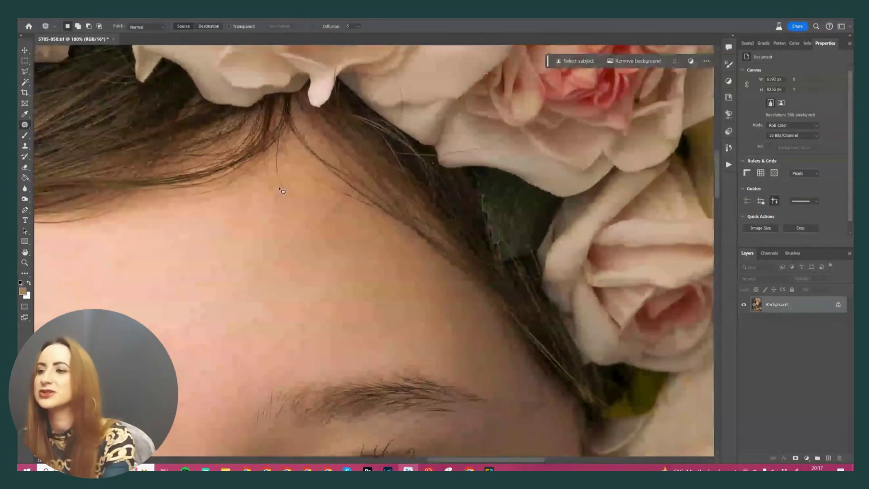
Step: Remove the remaining wisps and uneven skin just below the hair parting with the Patch tool and Fill
{"action": "left_click_drag", "start_coordinate": [318, 207], "coordinate": [289, 199]}
{"action": "key", "text": "ctrl+d"}
{"action": "mouse_move", "coordinate": [290, 196]}
{"action": "left_mouse_down"}
{"action": "mouse_move", "coordinate": [277, 210]}
{"action": "mouse_move", "coordinate": [329, 197]}
{"action": "mouse_move", "coordinate": [386, 230]}
{"action": "mouse_move", "coordinate": [371, 214]}
{"action": "left_mouse_up"}
{"action": "key", "text": "ctrl+d"}
{"action": "key", "text": "ctrl+d"}
{"action": "mouse_move", "coordinate": [365, 225]}
{"action": "left_mouse_down"}
{"action": "mouse_move", "coordinate": [378, 211]}
{"action": "mouse_move", "coordinate": [388, 247]}
{"action": "mouse_move", "coordinate": [409, 237]}
{"action": "left_mouse_up"}
{"action": "key", "text": "ctrl+d"}
{"action": "key", "text": "ctrl+d"}
{"action": "key", "text": "shift+F5"}
{"action": "key", "text": "Return"}
{"action": "key", "text": "ctrl+d"}
{"action": "key", "text": "shift+F5"}
{"action": "key", "text": "Return"}
{"action": "key", "text": "ctrl+d"}
{"action": "left_click_drag", "start_coordinate": [317, 209], "coordinate": [351, 226]}
{"action": "key", "text": "ctrl+d"}
Step: Duplicate the retouched background to create three stacked layer copies
{"action": "key", "text": "ctrl+minus"}
{"action": "key", "text": "ctrl+minus"}
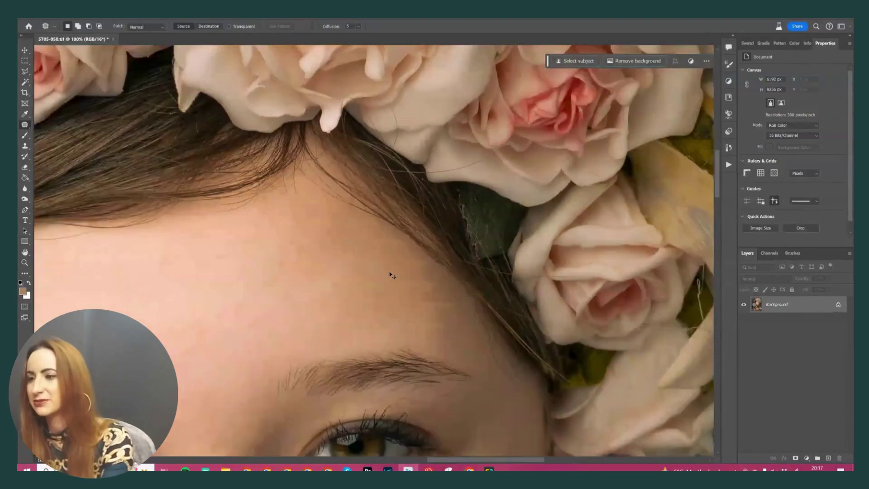
{"action": "left_click_drag", "start_coordinate": [390, 273], "coordinate": [462, 207]}
{"action": "left_click_drag", "start_coordinate": [338, 342], "coordinate": [306, 262]}
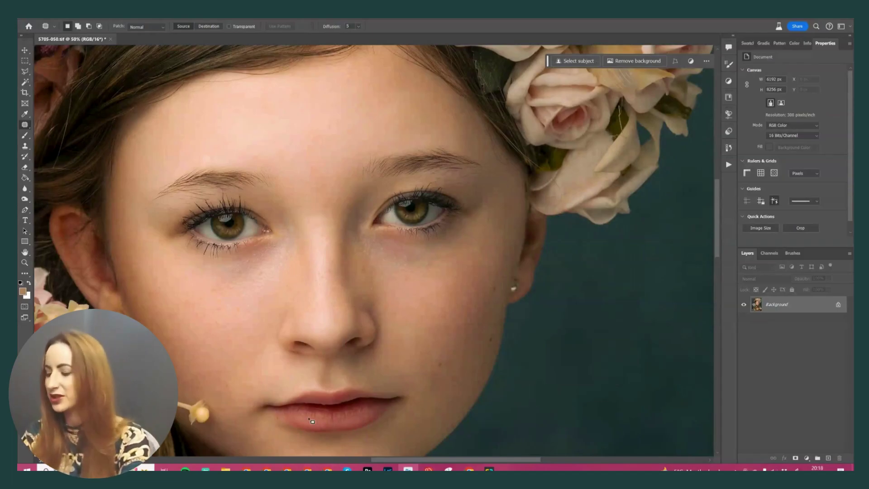
{"action": "key", "text": "ctrl+j"}
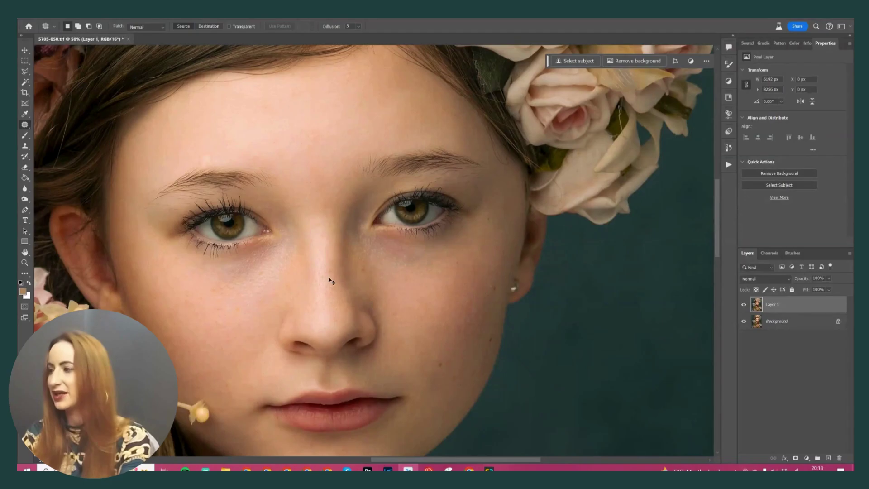
{"action": "key", "text": "ctrl+j"}
{"action": "key", "text": "ctrl+j"}
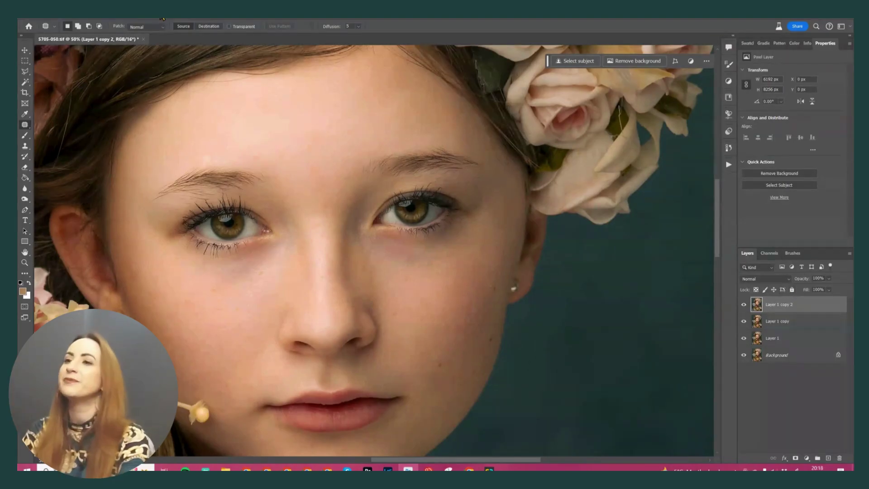
Step: Apply a High Pass filter with a 4.1-pixel radius to the topmost copy and set its blend mode to Overlay
{"action": "left_click", "coordinate": [127, 21]}
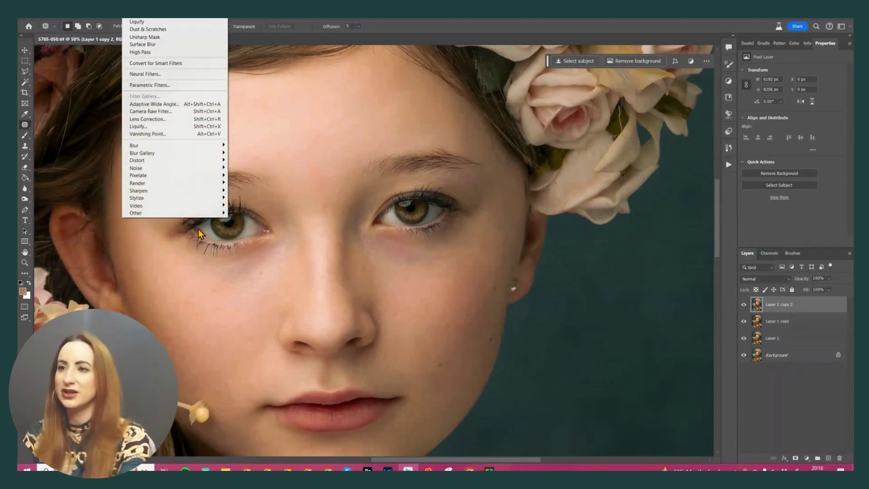
{"action": "mouse_move", "coordinate": [201, 213]}
{"action": "left_click", "coordinate": [244, 220]}
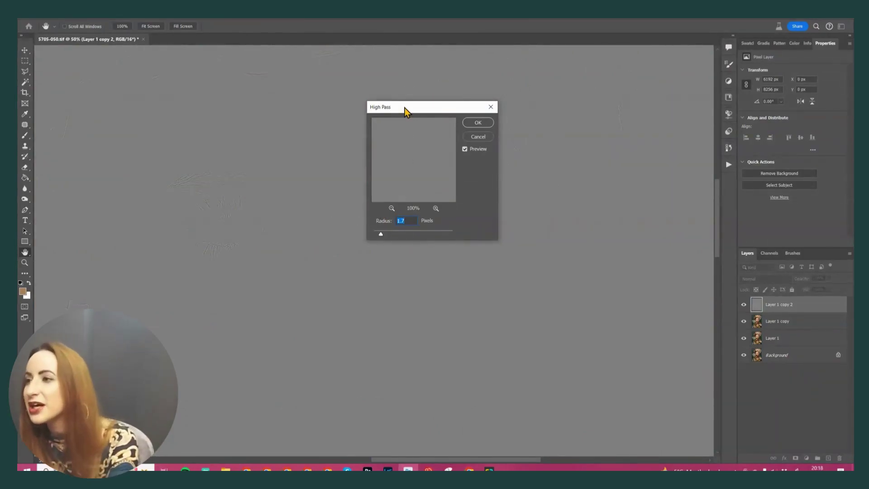
{"action": "left_click_drag", "start_coordinate": [405, 108], "coordinate": [504, 99]}
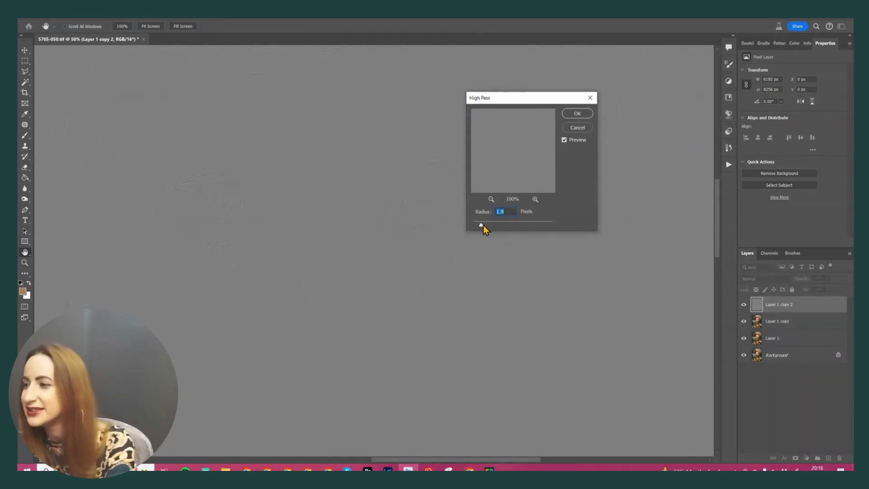
{"action": "left_click_drag", "start_coordinate": [486, 224], "coordinate": [505, 223]}
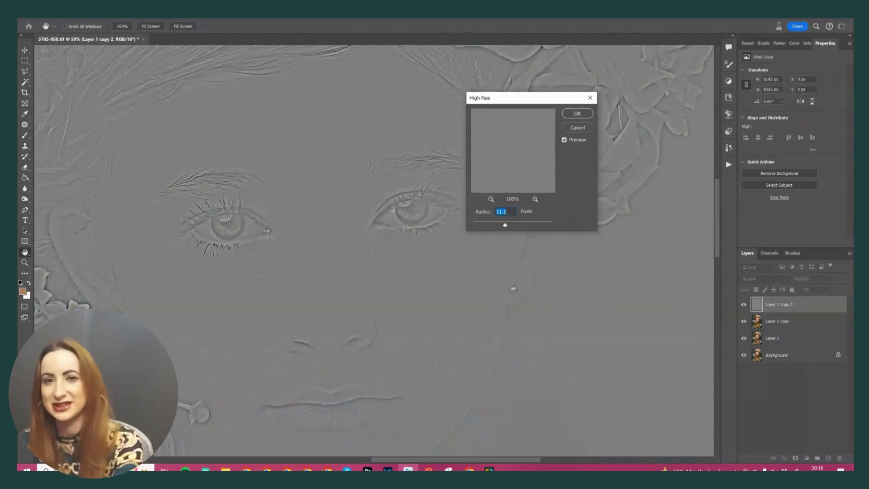
{"action": "left_click", "coordinate": [490, 224]}
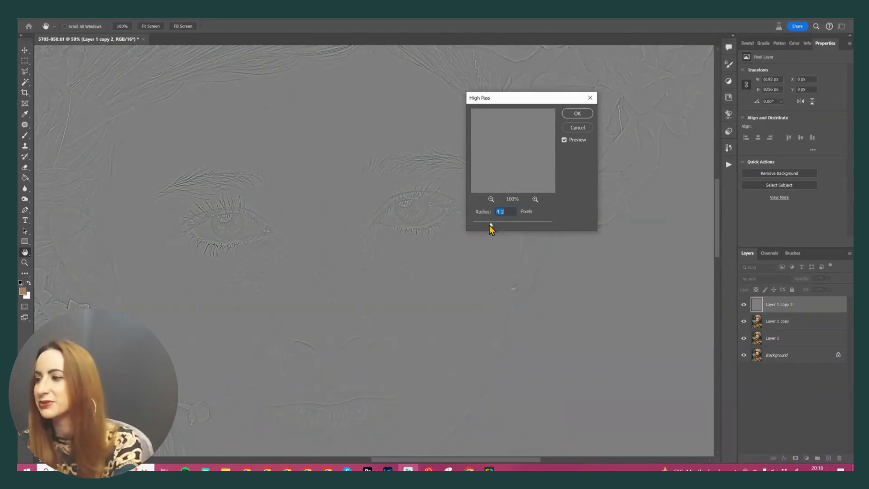
{"action": "left_click", "coordinate": [574, 112]}
{"action": "left_click", "coordinate": [764, 279]}
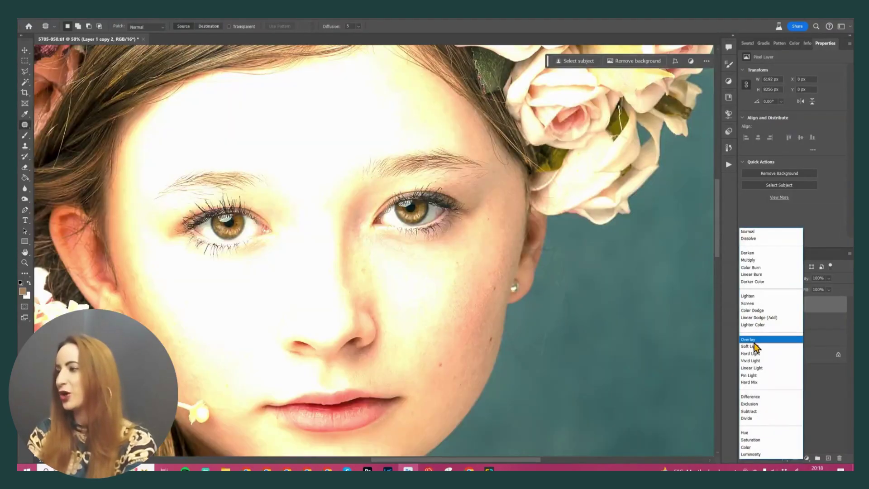
{"action": "left_click", "coordinate": [753, 343]}
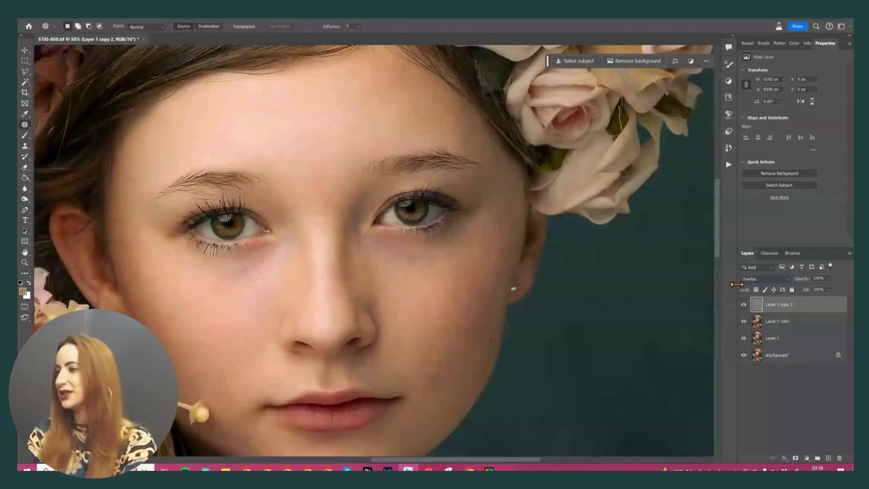
Step: Hide the High Pass layer and apply Surface Blur with radius 70 and threshold 90 to the copy beneath it
{"action": "left_click", "coordinate": [744, 305]}
{"action": "left_click", "coordinate": [775, 322]}
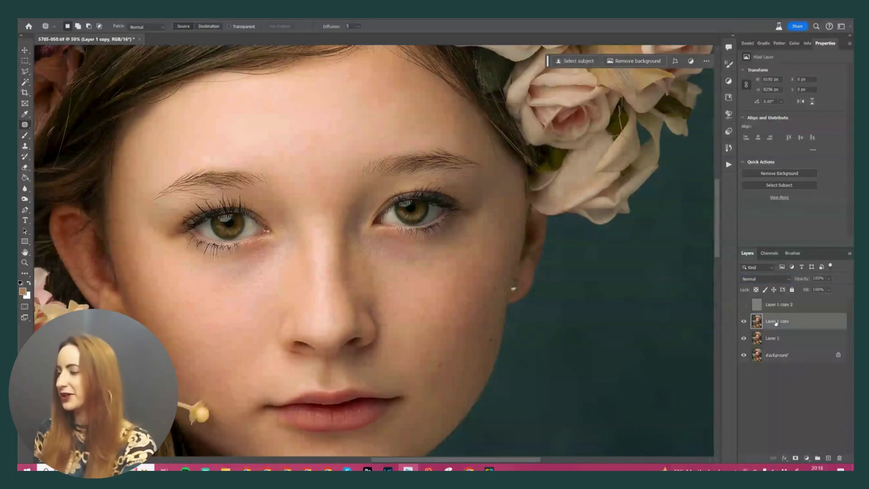
{"action": "left_click", "coordinate": [127, 19]}
{"action": "mouse_move", "coordinate": [210, 162]}
{"action": "mouse_move", "coordinate": [214, 146]}
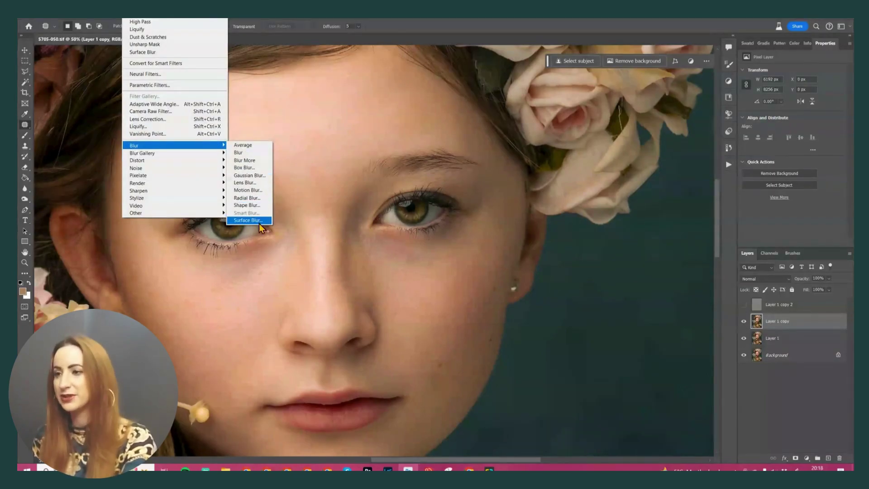
{"action": "left_click", "coordinate": [259, 220]}
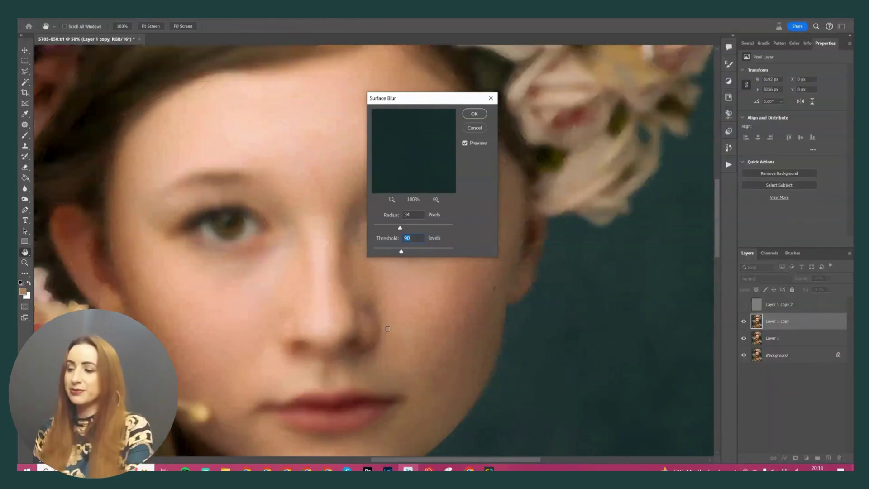
{"action": "left_click_drag", "start_coordinate": [420, 101], "coordinate": [558, 129]}
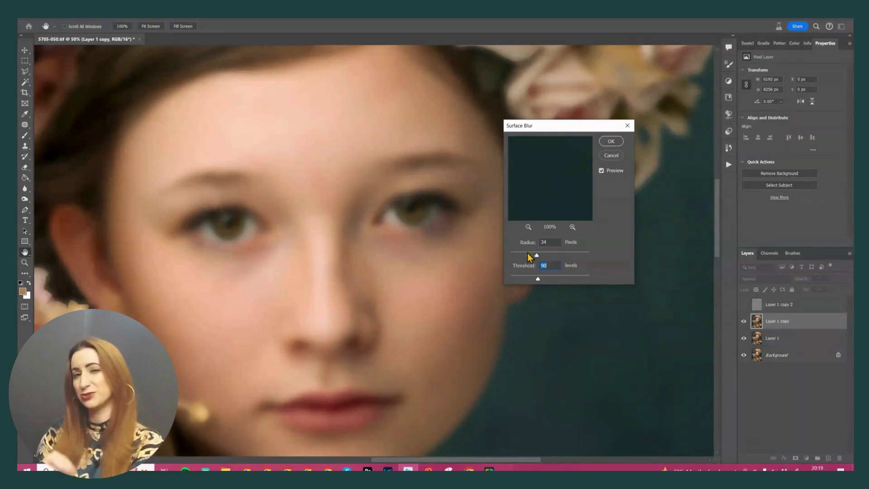
{"action": "left_click", "coordinate": [569, 255]}
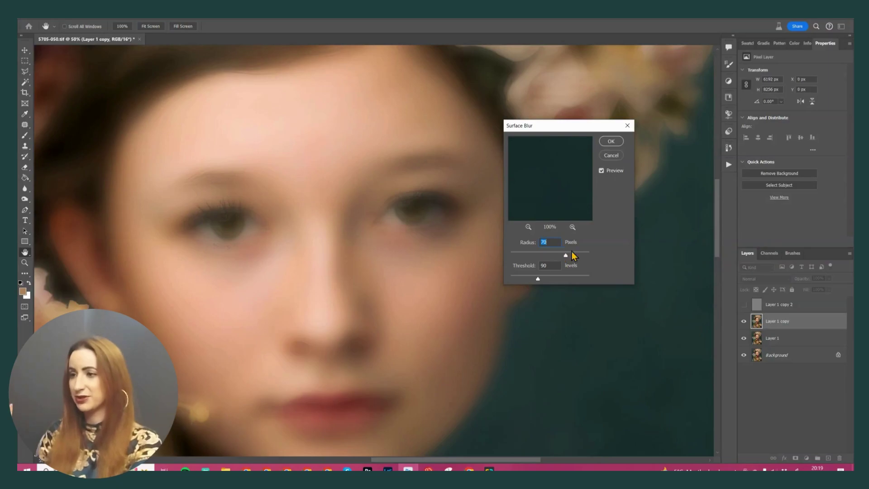
{"action": "left_click", "coordinate": [568, 255]}
{"action": "left_click", "coordinate": [610, 141]}
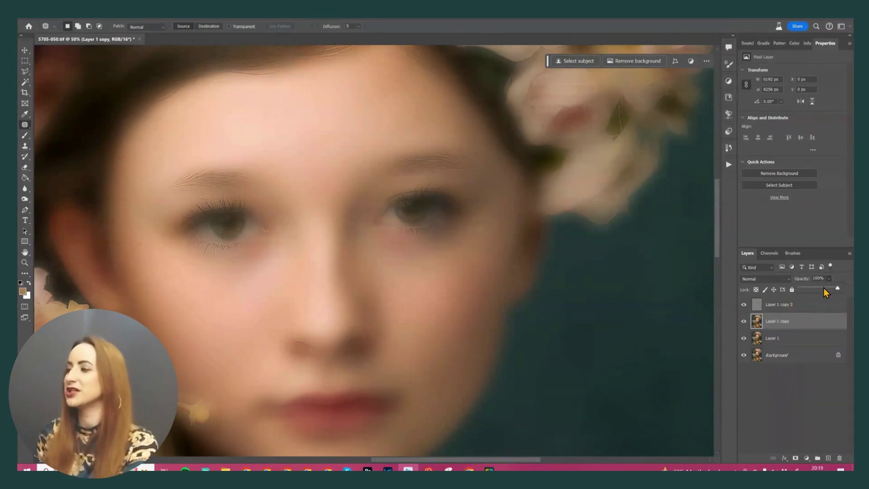
Step: Group the three duplicate layers and give the group a layer mask inverted to black
{"action": "left_click", "coordinate": [778, 305]}
{"action": "left_click", "coordinate": [770, 339], "text": "shift"}
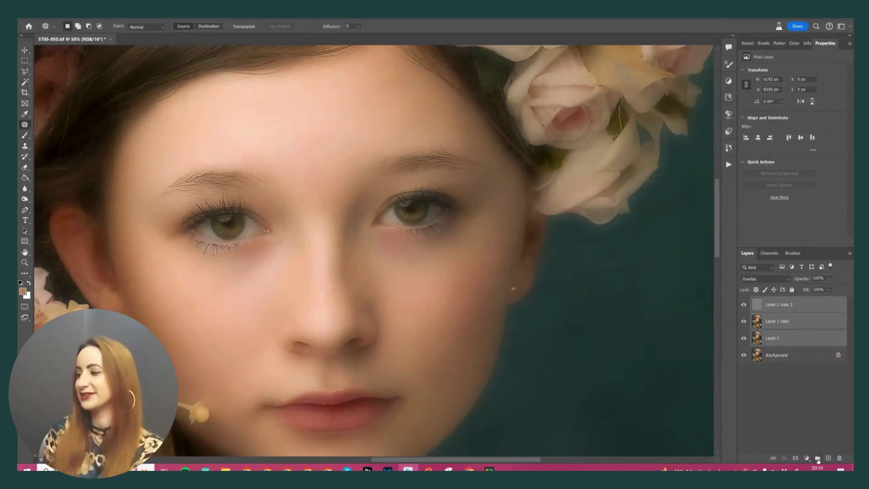
{"action": "left_click", "coordinate": [817, 458]}
{"action": "left_click", "coordinate": [795, 458]}
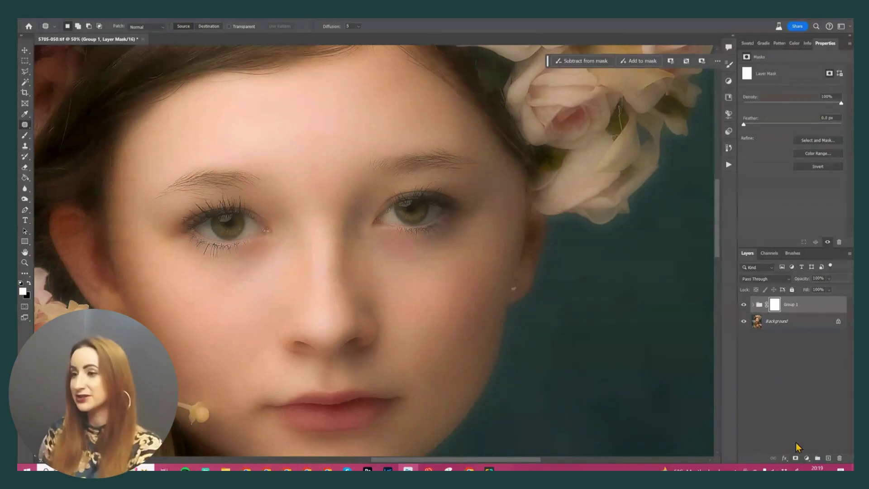
{"action": "key", "text": "ctrl+i"}
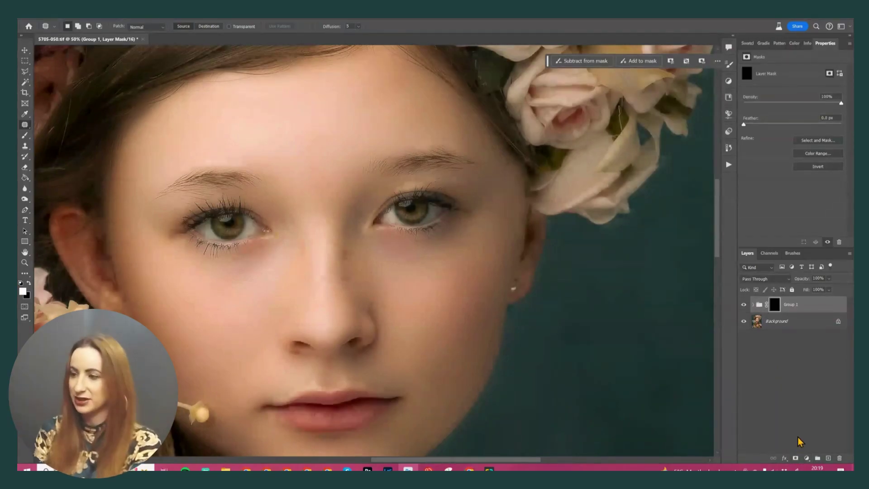
Step: Paint white on the group mask with a large soft brush to smooth the forehead skin
{"action": "key", "text": "b"}
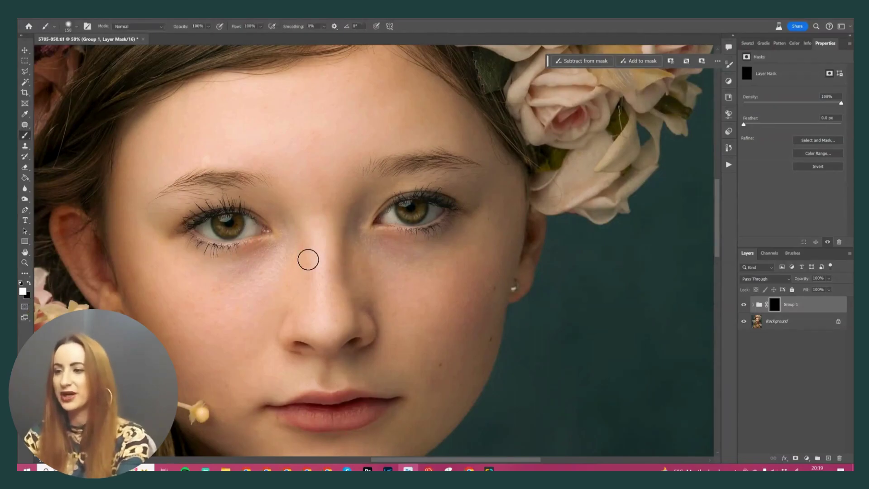
{"action": "key", "text": "bracketright"}
{"action": "key", "text": "bracketright"}
{"action": "key", "text": "bracketright"}
{"action": "key", "text": "bracketright"}
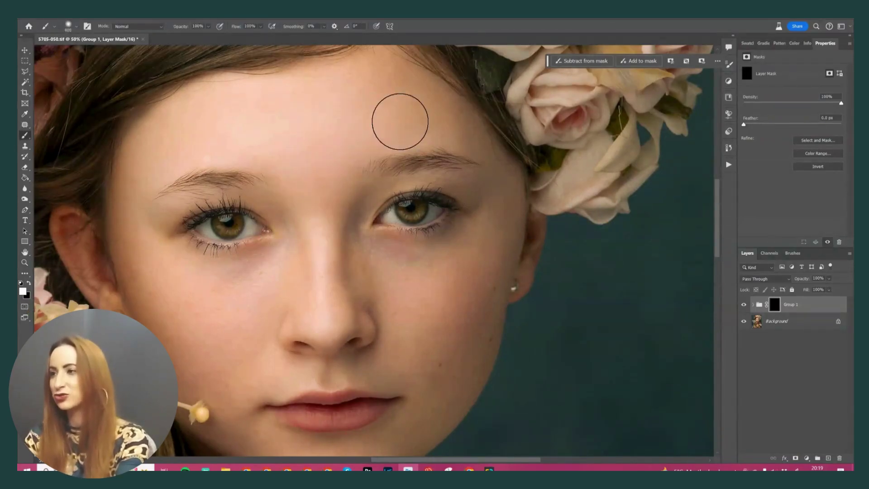
{"action": "mouse_move", "coordinate": [258, 138]}
{"action": "left_mouse_down"}
{"action": "mouse_move", "coordinate": [134, 150]}
{"action": "mouse_move", "coordinate": [143, 177]}
{"action": "mouse_move", "coordinate": [170, 184]}
{"action": "left_mouse_up"}
{"action": "key", "text": "bracketleft"}
{"action": "key", "text": "bracketleft"}
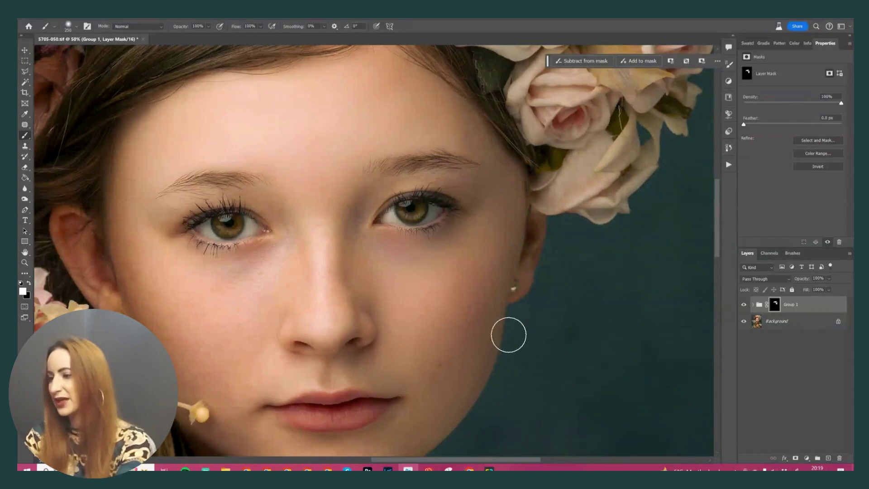
Step: Paint the smoothing onto the cheeks, under-eye areas and nose through the group mask, adapting the brush size
{"action": "key", "text": "bracketright"}
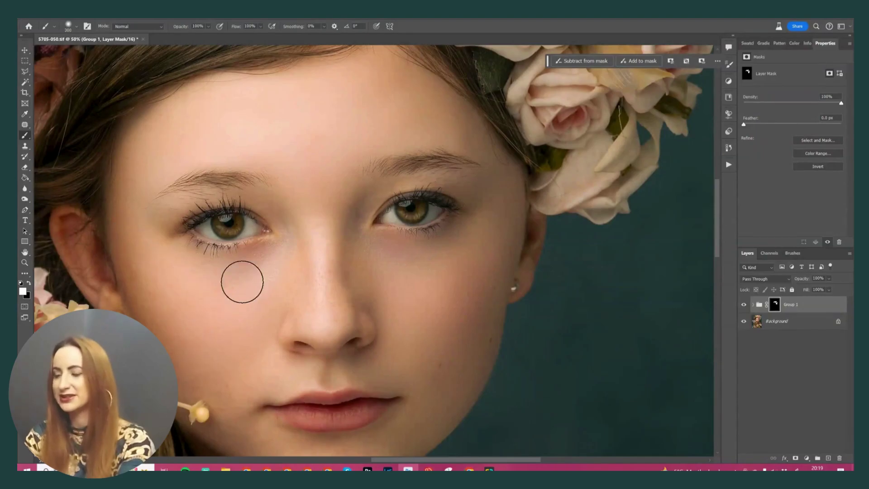
{"action": "key", "text": "bracketleft"}
{"action": "key", "text": "bracketleft"}
{"action": "key", "text": "bracketleft"}
{"action": "key", "text": "bracketleft"}
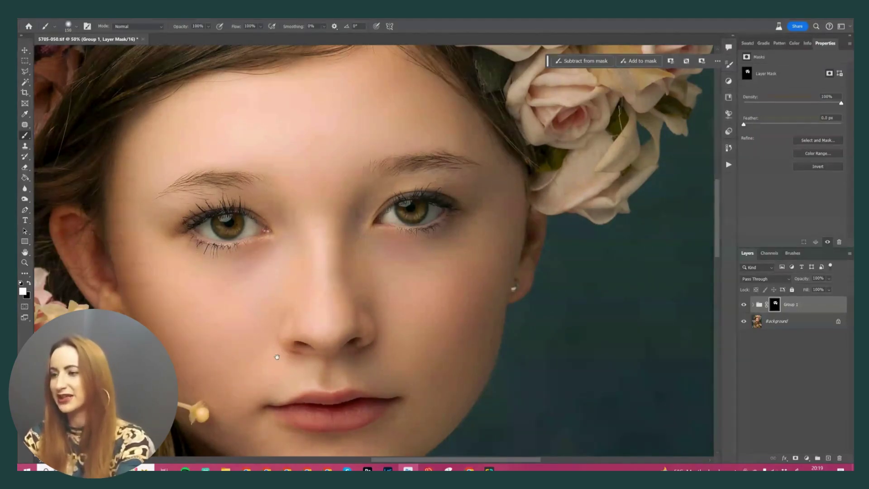
Step: Smooth the skin on the chin, jaw and around the mouth by painting white on the group mask
{"action": "left_click_drag", "start_coordinate": [276, 356], "coordinate": [266, 201]}
{"action": "key", "text": "bracketright"}
{"action": "key", "text": "bracketright"}
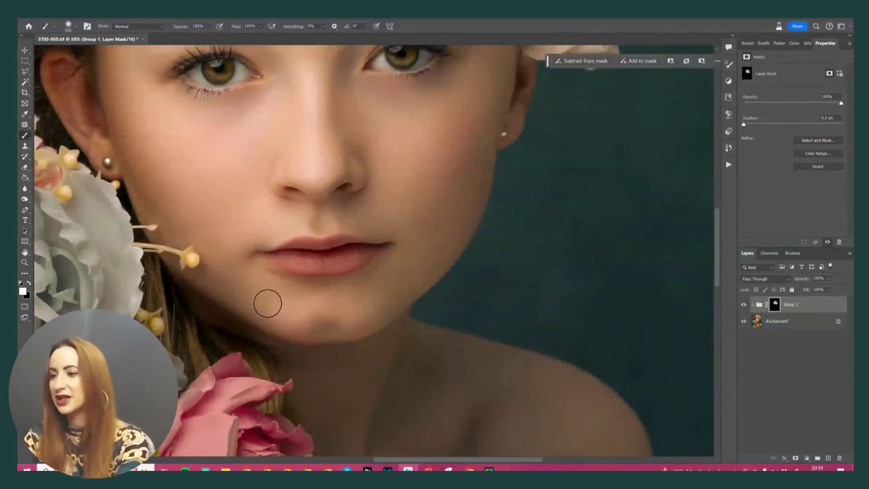
{"action": "key", "text": "bracketright"}
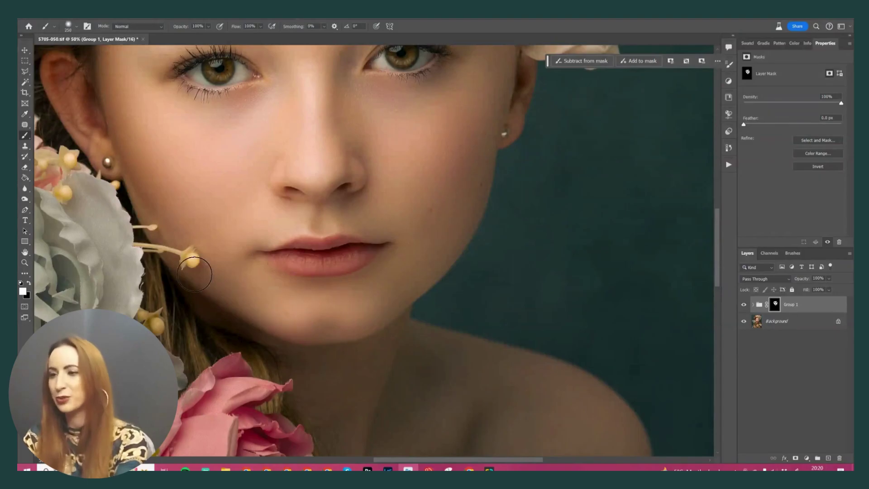
{"action": "key", "text": "bracketleft"}
{"action": "key", "text": "bracketleft"}
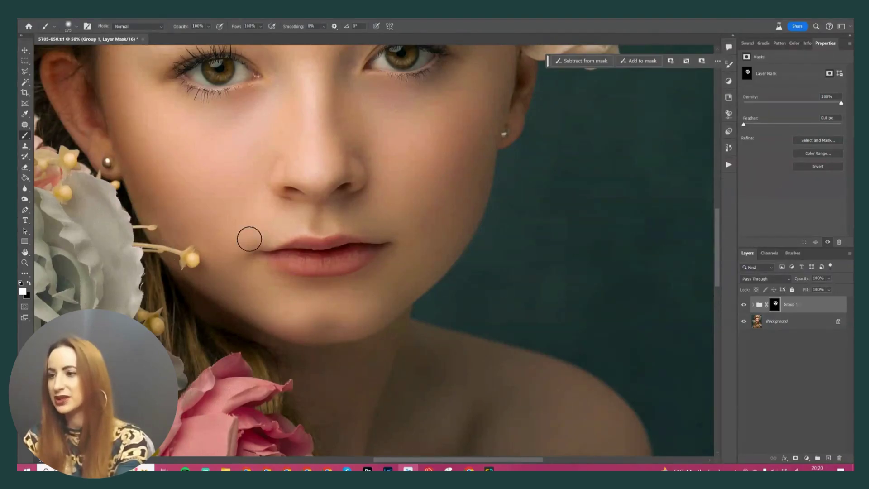
Step: Paint the neck, chest and shoulder skin white on the group mask with a larger brush
{"action": "key", "text": "space"}
{"action": "mouse_move", "coordinate": [295, 302]}
{"action": "left_mouse_down"}
{"action": "mouse_move", "coordinate": [204, 132]}
{"action": "mouse_move", "coordinate": [178, 102]}
{"action": "left_mouse_up"}
{"action": "key", "text": "bracketright"}
{"action": "key", "text": "bracketright"}
{"action": "key", "text": "bracketright"}
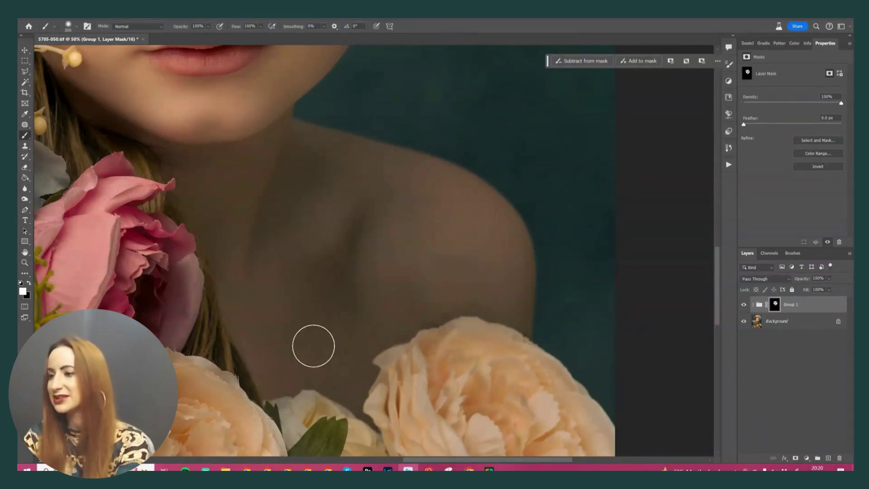
{"action": "mouse_move", "coordinate": [475, 281]}
{"action": "left_mouse_down"}
{"action": "mouse_move", "coordinate": [408, 190]}
{"action": "mouse_move", "coordinate": [508, 294]}
{"action": "mouse_move", "coordinate": [392, 316]}
{"action": "mouse_move", "coordinate": [279, 278]}
{"action": "left_mouse_up"}
{"action": "mouse_move", "coordinate": [275, 190]}
{"action": "left_mouse_down"}
{"action": "mouse_move", "coordinate": [273, 162]}
{"action": "mouse_move", "coordinate": [303, 86]}
{"action": "left_mouse_up"}
Step: Smooth the skin of the upper arm between the leaves, the pink rose and the image's lower edge on the group mask
{"action": "left_click_drag", "start_coordinate": [314, 198], "coordinate": [452, 312]}
{"action": "key", "text": "bracketright"}
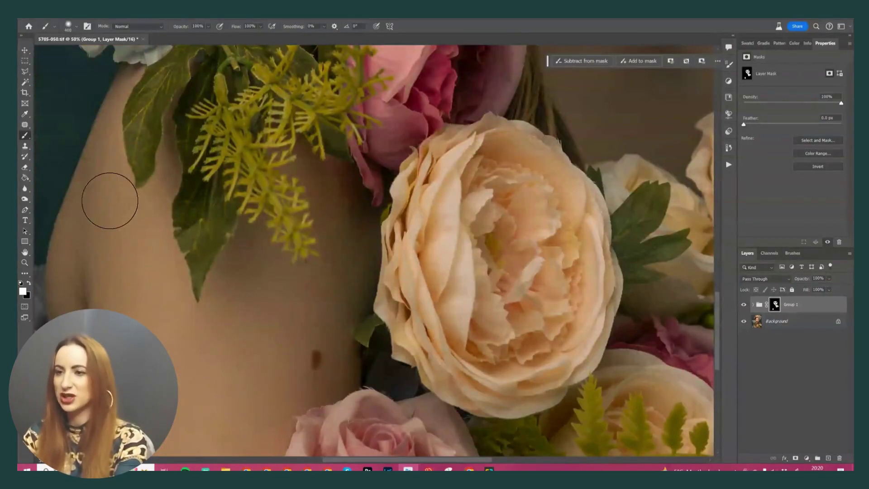
{"action": "key", "text": "bracketleft"}
{"action": "key", "text": "bracketleft"}
{"action": "scroll", "coordinate": [258, 219], "scroll_direction": "down", "scroll_amount": 4}
{"action": "scroll", "coordinate": [258, 219], "scroll_direction": "left", "scroll_amount": 2}
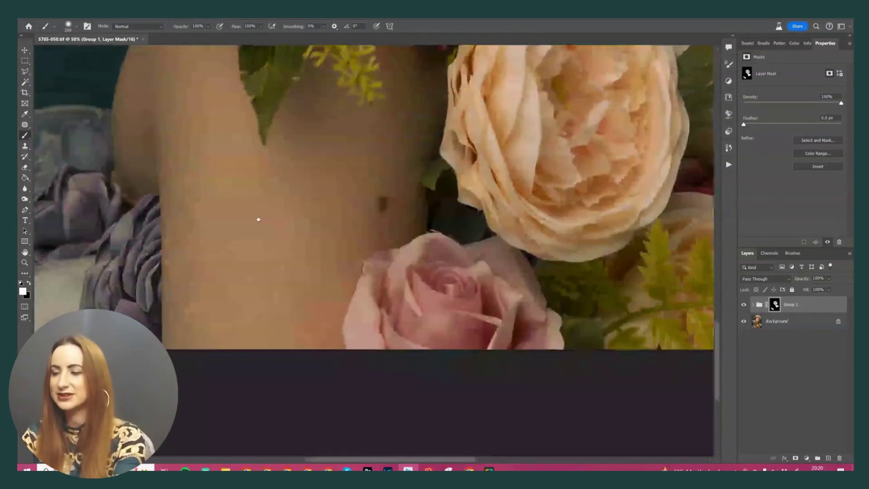
{"action": "scroll", "coordinate": [271, 254], "scroll_direction": "up", "scroll_amount": 1}
{"action": "key", "text": "bracketright"}
{"action": "key", "text": "bracketright"}
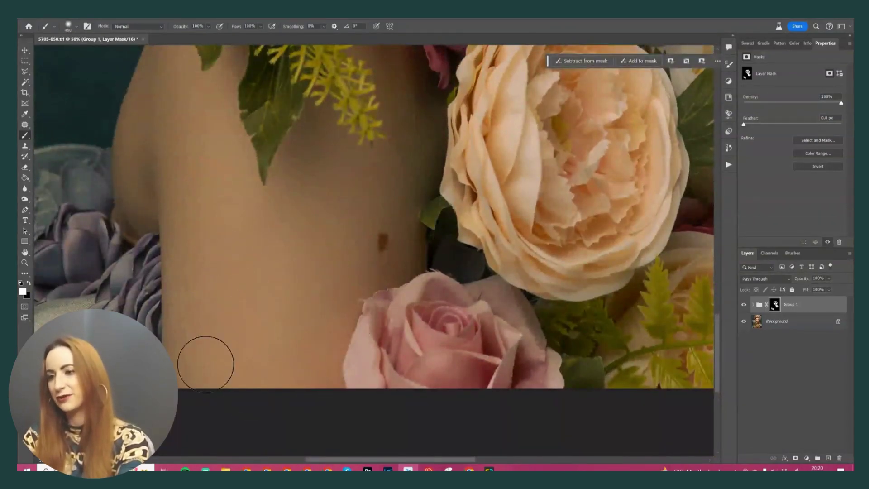
{"action": "key", "text": "bracketleft"}
{"action": "key", "text": "bracketleft"}
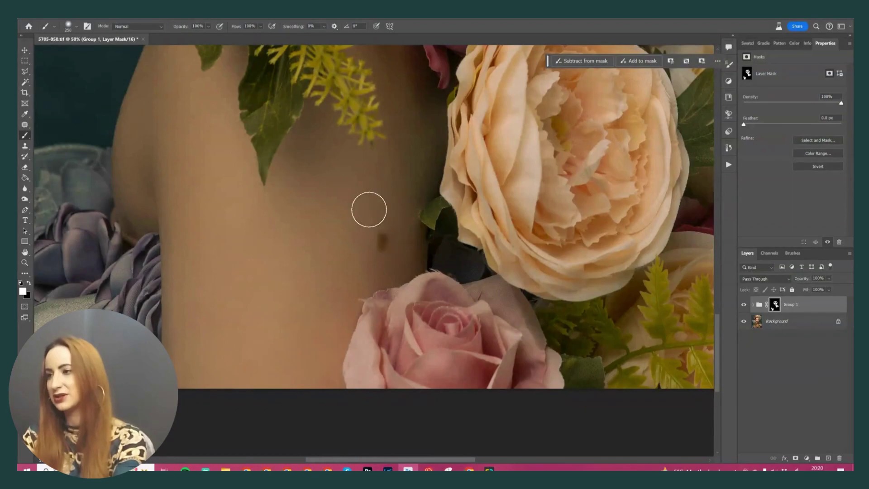
{"action": "left_click_drag", "start_coordinate": [357, 202], "coordinate": [265, 382]}
Step: Examine the skin smoothing across the whole portrait and close up on the face
{"action": "left_click_drag", "start_coordinate": [456, 309], "coordinate": [167, 136]}
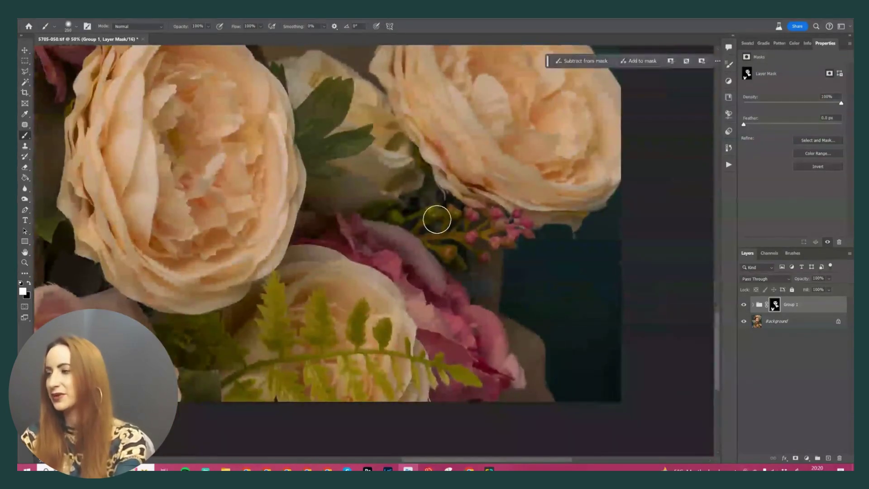
{"action": "key", "text": "ctrl+0"}
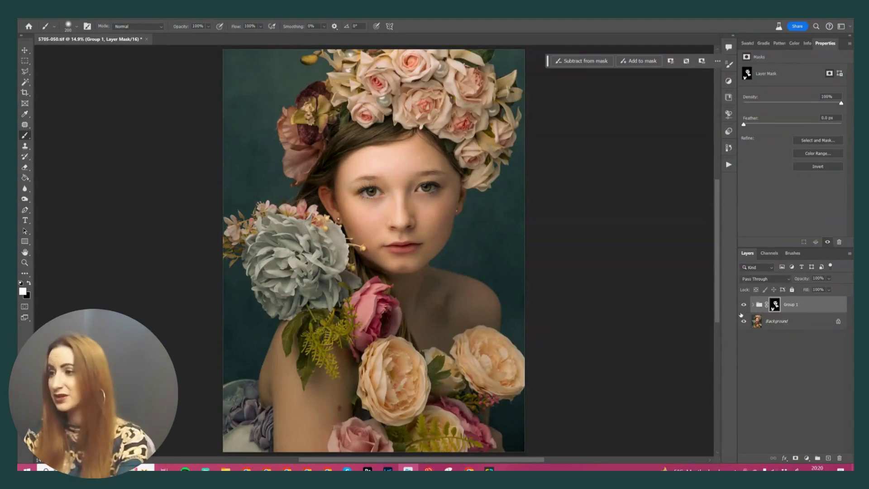
{"action": "key", "text": "ctrl+plus"}
{"action": "key", "text": "ctrl+plus"}
{"action": "key", "text": "ctrl+plus"}
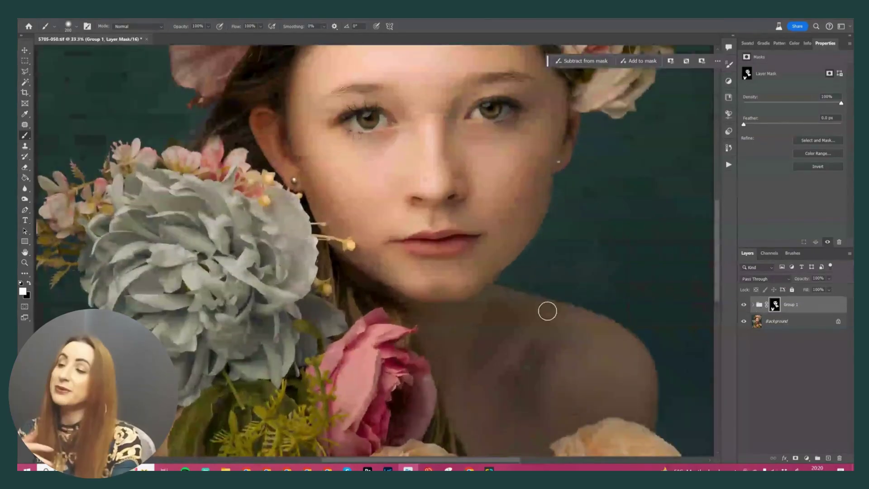
{"action": "left_click_drag", "start_coordinate": [402, 260], "coordinate": [349, 340]}
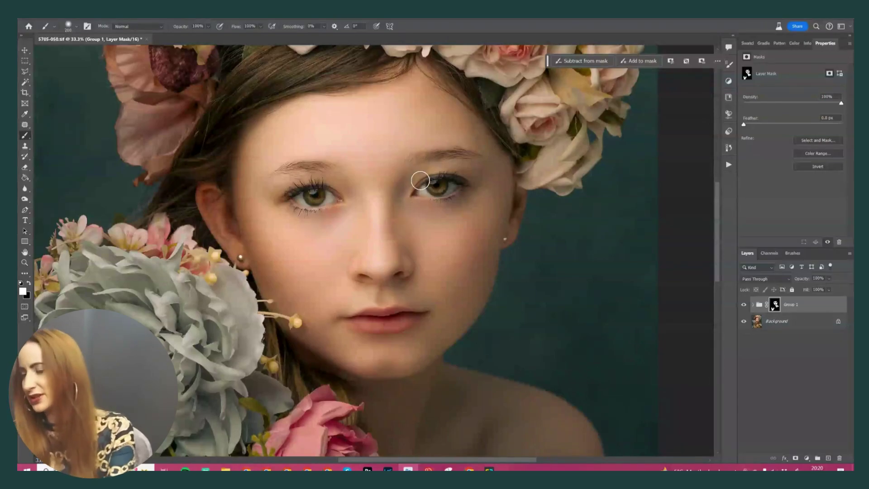
{"action": "key", "text": "ctrl+plus"}
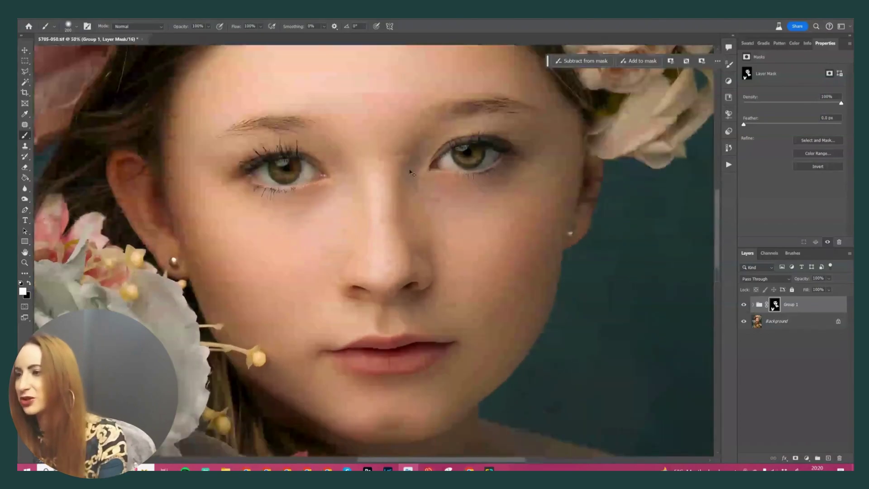
{"action": "key", "text": "ctrl+0"}
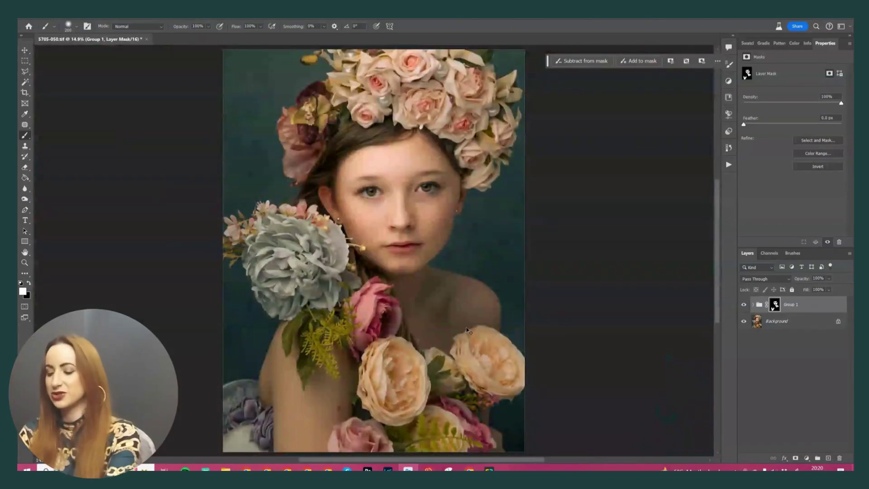
Step: Create a new layer above the group in Soft Light mode, filled with 50% gray
{"action": "key", "text": "ctrl+shift+n"}
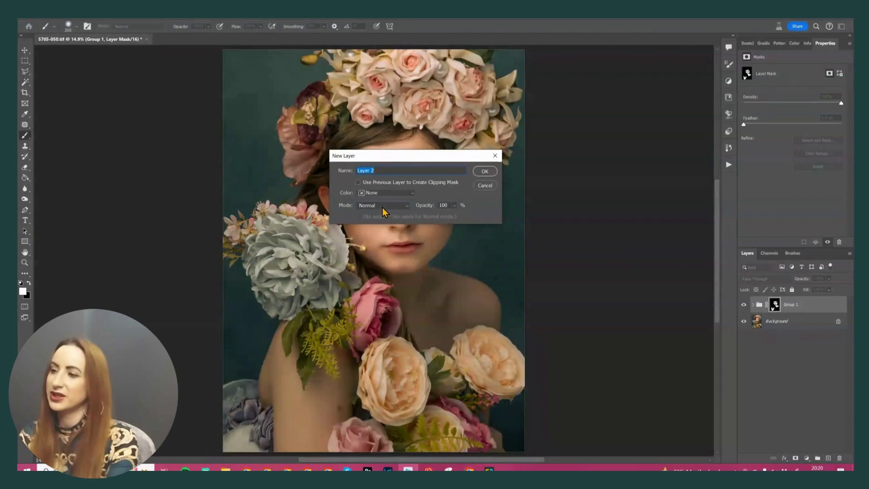
{"action": "left_click", "coordinate": [382, 206]}
{"action": "left_click", "coordinate": [394, 332]}
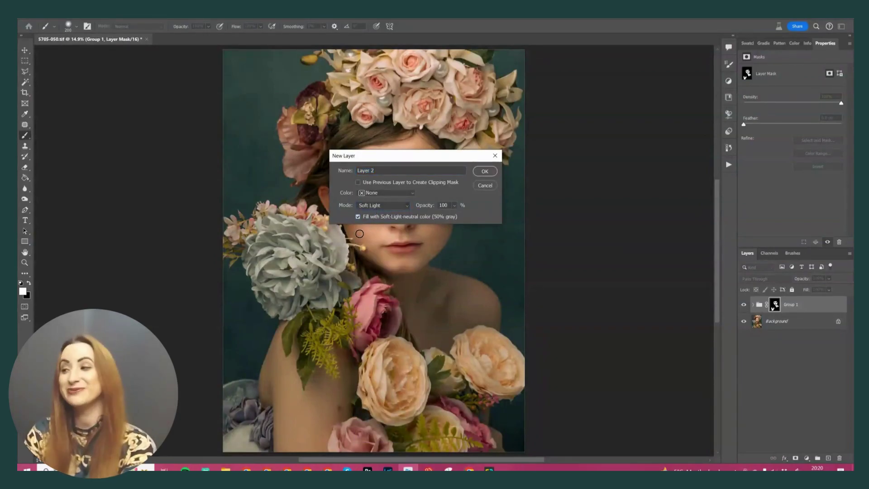
{"action": "key", "text": "Return"}
Step: Brighten the highlights on the face, including the forehead, with the Dodge tool on the gray layer
{"action": "key", "text": "o"}
{"action": "key", "text": "ctrl+plus"}
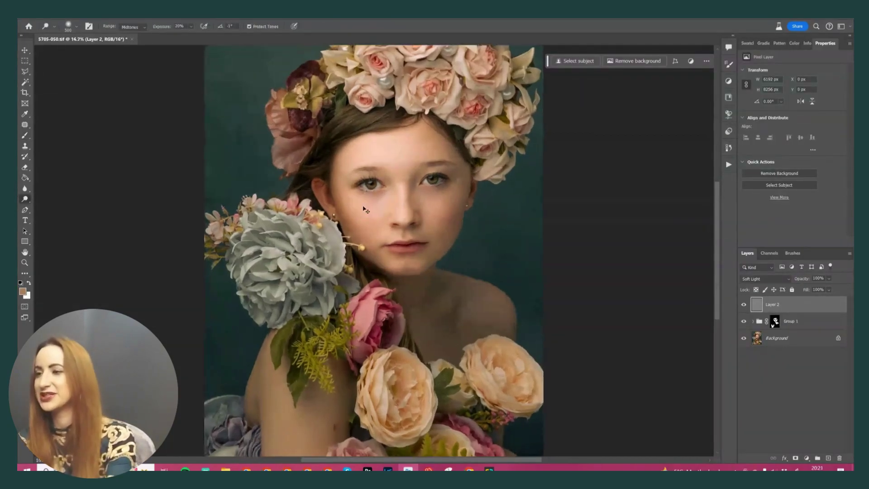
{"action": "key", "text": "ctrl+plus"}
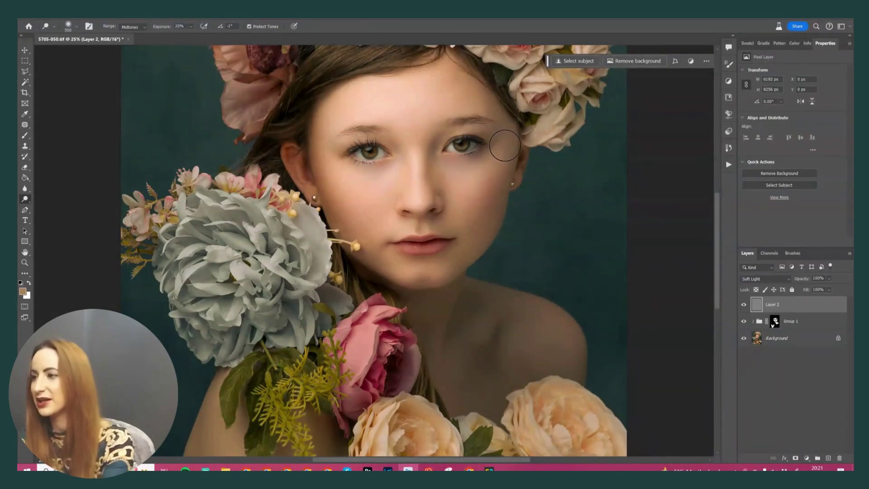
{"action": "key", "text": "["}
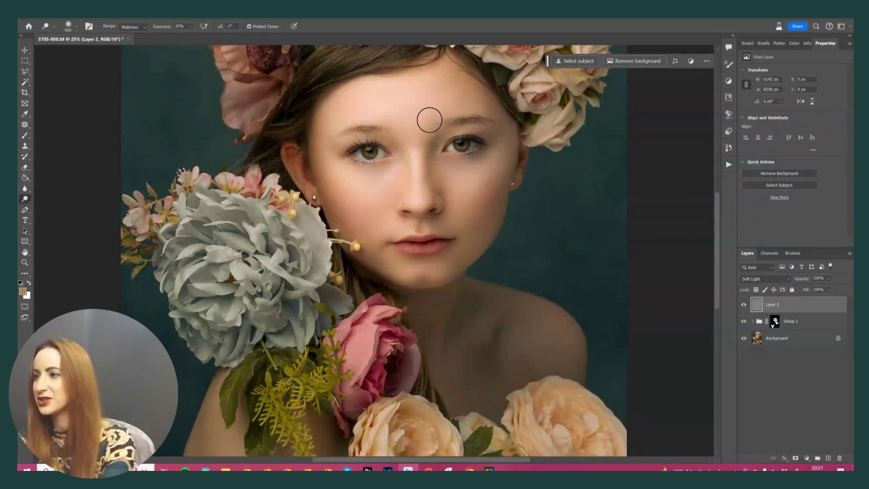
{"action": "key", "text": "bracketleft"}
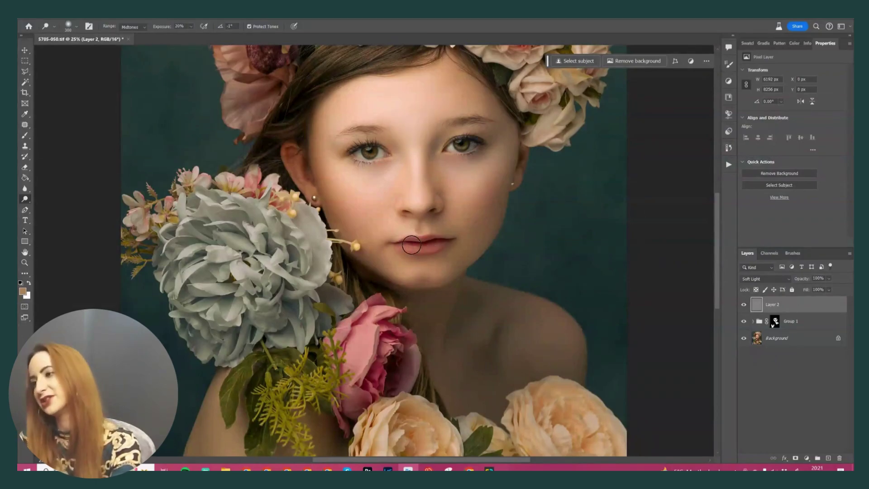
Step: Brighten the highlights on the lips with a much smaller Dodge brush on the gray layer
{"action": "key", "text": "bracketleft"}
{"action": "key", "text": "bracketleft"}
{"action": "key", "text": "bracketleft"}
{"action": "key", "text": "bracketleft"}
{"action": "key", "text": "bracketleft"}
{"action": "key", "text": "bracketleft"}
{"action": "key", "text": "bracketleft"}
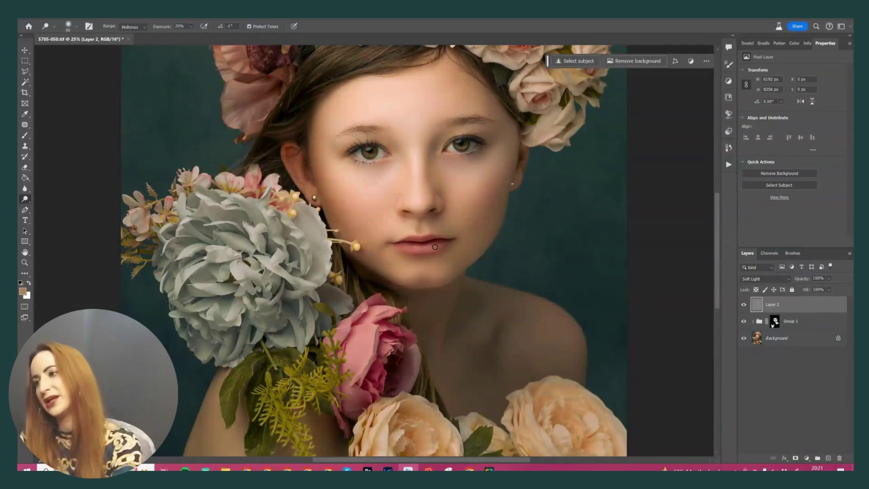
Step: Deepen the facial shadows, including around the inner eye corner, with the Burn tool on the gray layer
{"action": "key", "text": "shift+o"}
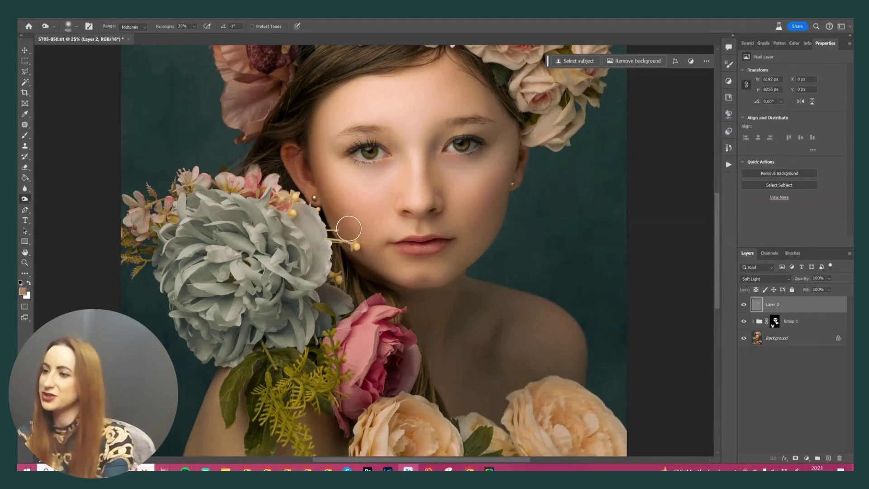
{"action": "key", "text": "bracketleft"}
{"action": "key", "text": "bracketleft"}
{"action": "key", "text": "bracketleft"}
{"action": "key", "text": "bracketleft"}
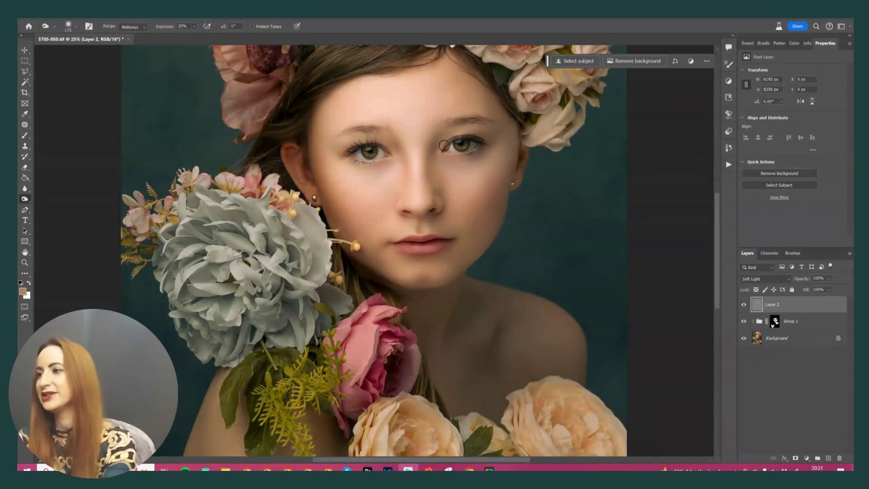
Step: Burn the shadows along the neck and collarbone with a larger brush, and refine those near the brow with a smaller one
{"action": "key", "text": "bracketright"}
{"action": "key", "text": "bracketright"}
{"action": "key", "text": "bracketright"}
{"action": "key", "text": "bracketright"}
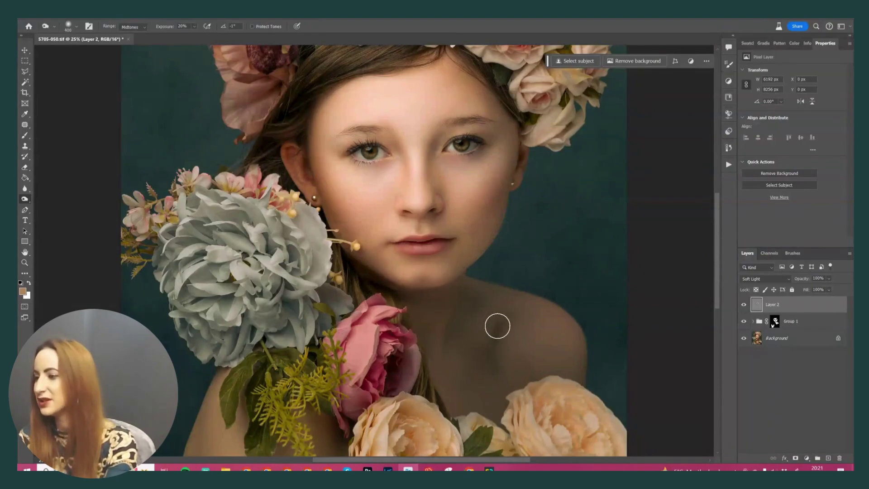
{"action": "key", "text": "bracketleft"}
{"action": "key", "text": "bracketright"}
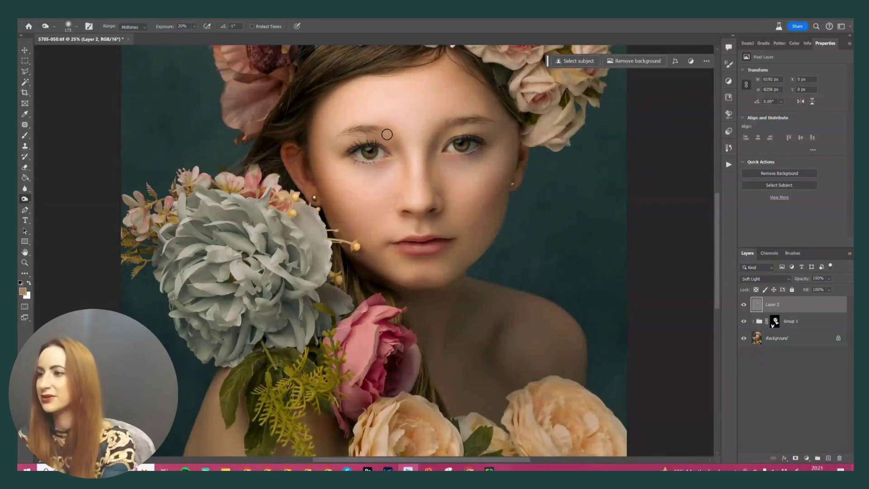
Step: Darken the shadows on the upper arm below the leaves with an enlarged Burn brush
{"action": "left_click_drag", "start_coordinate": [319, 316], "coordinate": [366, 119]}
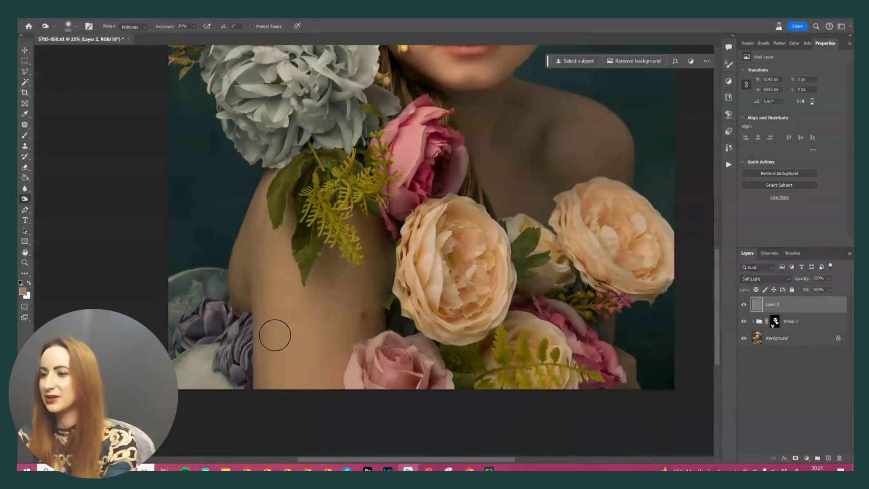
{"action": "key", "text": "bracketright"}
{"action": "key", "text": "bracketright"}
{"action": "key", "text": "bracketright"}
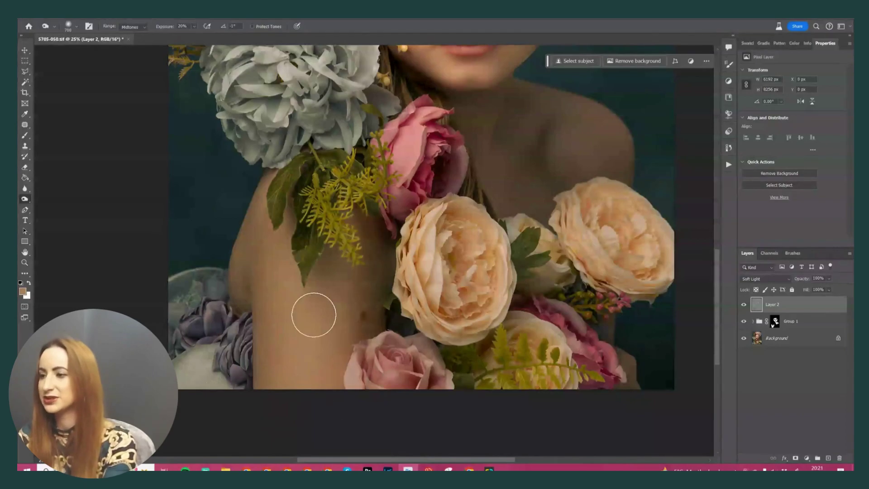
Step: Brighten the highlights on the upper arm and shoulder with a large Dodge brush on the gray layer
{"action": "scroll", "coordinate": [288, 254], "scroll_direction": "down", "scroll_amount": 3}
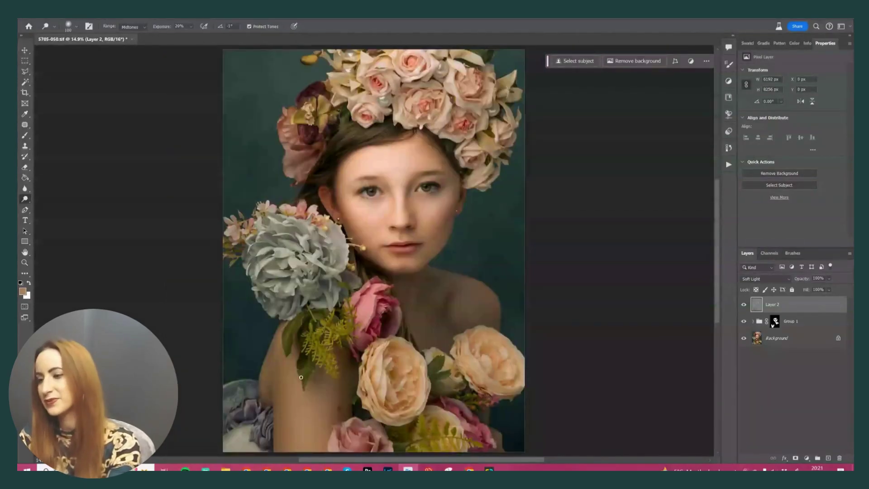
{"action": "key", "text": "bracketright"}
{"action": "key", "text": "bracketright"}
{"action": "key", "text": "bracketright"}
{"action": "key", "text": "bracketright"}
{"action": "key", "text": "bracketright"}
{"action": "key", "text": "bracketright"}
{"action": "key", "text": "bracketright"}
{"action": "key", "text": "bracketright"}
{"action": "key", "text": "bracketright"}
{"action": "key", "text": "bracketright"}
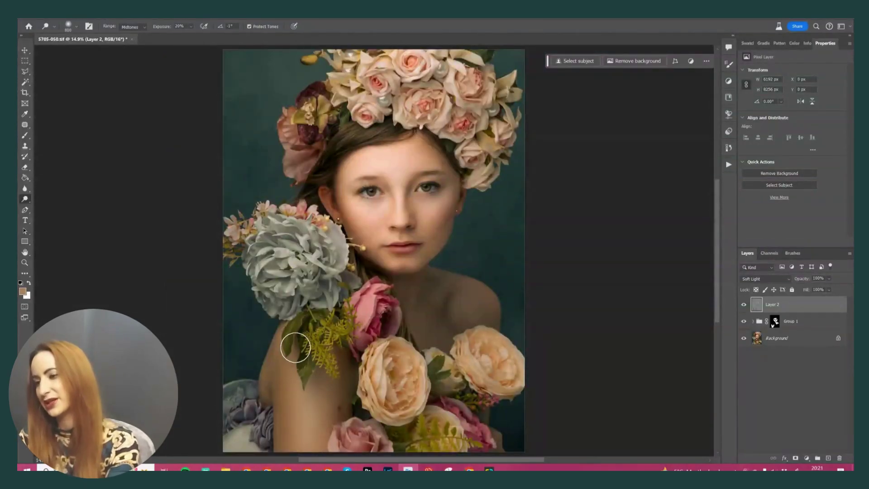
Step: Compare the portrait with and without the dodge and burn layer, and lower that layer's opacity to 76%
{"action": "left_click", "coordinate": [742, 305]}
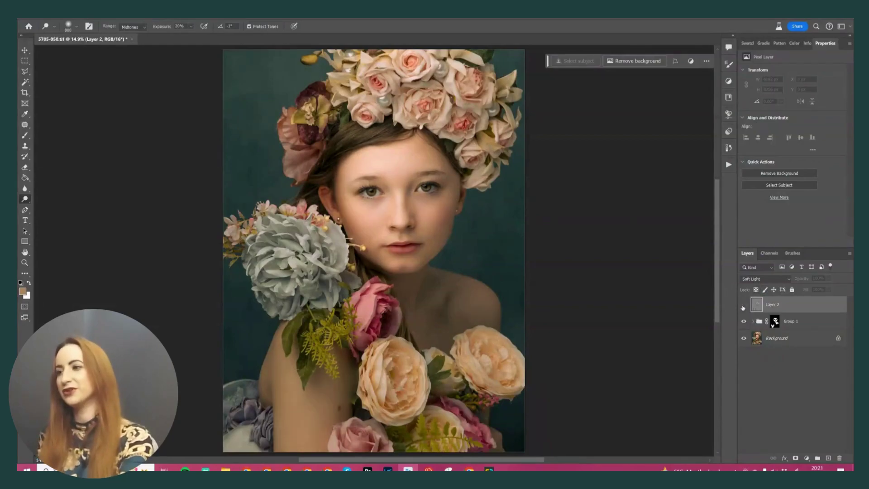
{"action": "left_click", "coordinate": [743, 305]}
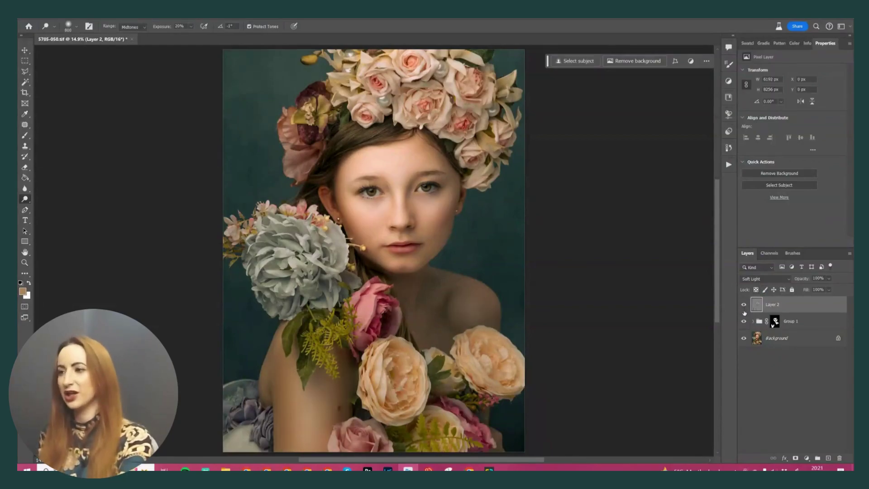
{"action": "left_click", "coordinate": [743, 305]}
{"action": "left_click", "coordinate": [743, 311]}
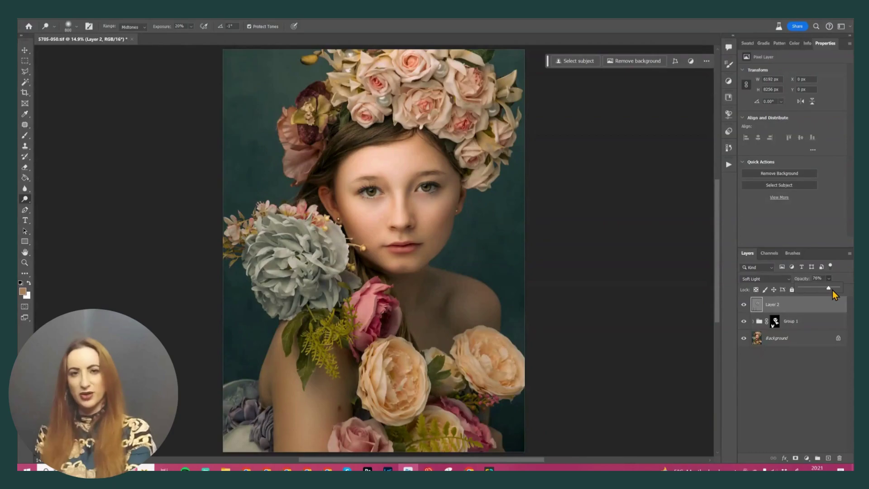
{"action": "left_click", "coordinate": [774, 300]}
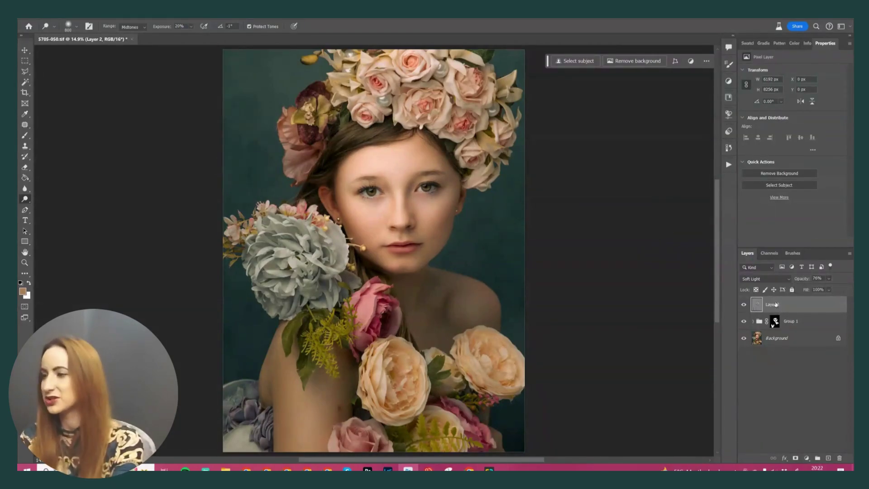
Step: Brighten the irises of both eyes with a very small Dodge brush on the gray layer
{"action": "key", "text": "ctrl+plus"}
{"action": "key", "text": "ctrl+plus"}
{"action": "key", "text": "ctrl+plus"}
{"action": "left_click_drag", "start_coordinate": [392, 143], "coordinate": [322, 239]}
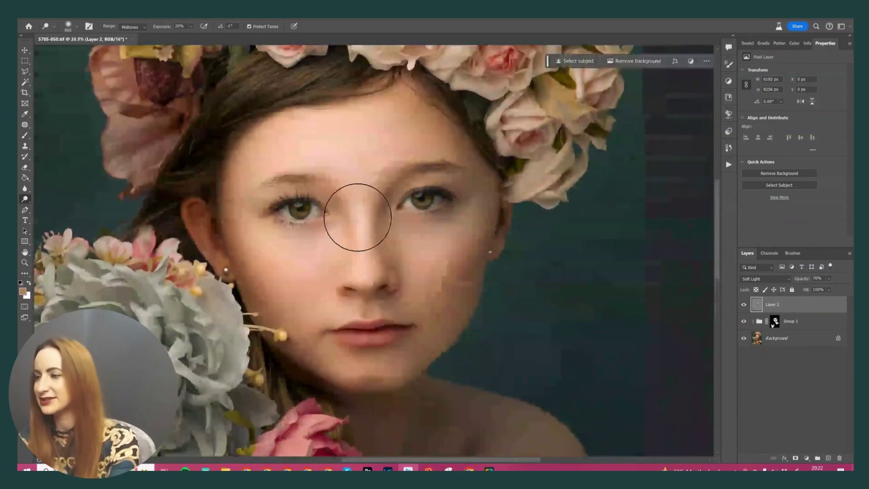
{"action": "scroll", "coordinate": [359, 218], "scroll_direction": "up", "scroll_amount": 2}
{"action": "key", "text": "bracketleft"}
{"action": "key", "text": "bracketleft"}
{"action": "key", "text": "bracketleft"}
{"action": "key", "text": "bracketleft"}
{"action": "key", "text": "bracketleft"}
{"action": "key", "text": "bracketleft"}
{"action": "key", "text": "bracketleft"}
{"action": "key", "text": "bracketleft"}
{"action": "key", "text": "bracketleft"}
{"action": "key", "text": "bracketleft"}
{"action": "key", "text": "bracketleft"}
{"action": "key", "text": "bracketleft"}
{"action": "key", "text": "bracketleft"}
{"action": "key", "text": "bracketleft"}
{"action": "key", "text": "bracketleft"}
{"action": "key", "text": "bracketleft"}
{"action": "key", "text": "bracketleft"}
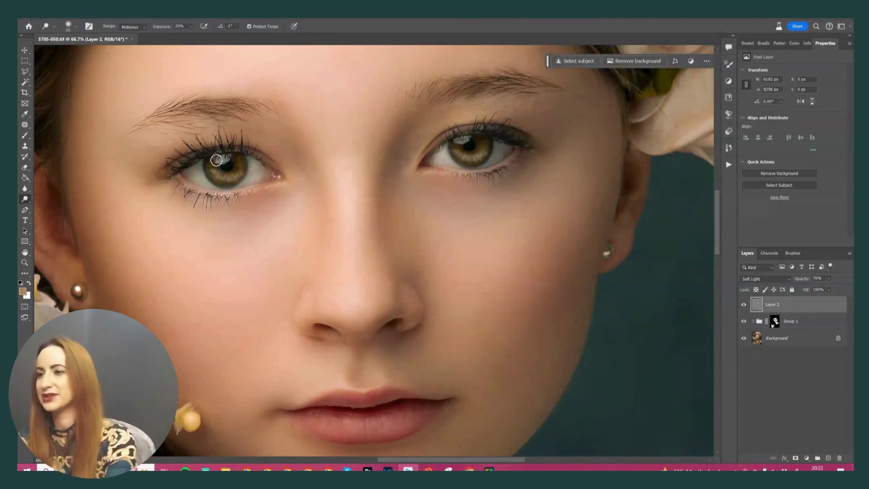
Step: Examine the eye brightening across the portrait with the gray layer shown and hidden
{"action": "key", "text": "ctrl+0"}
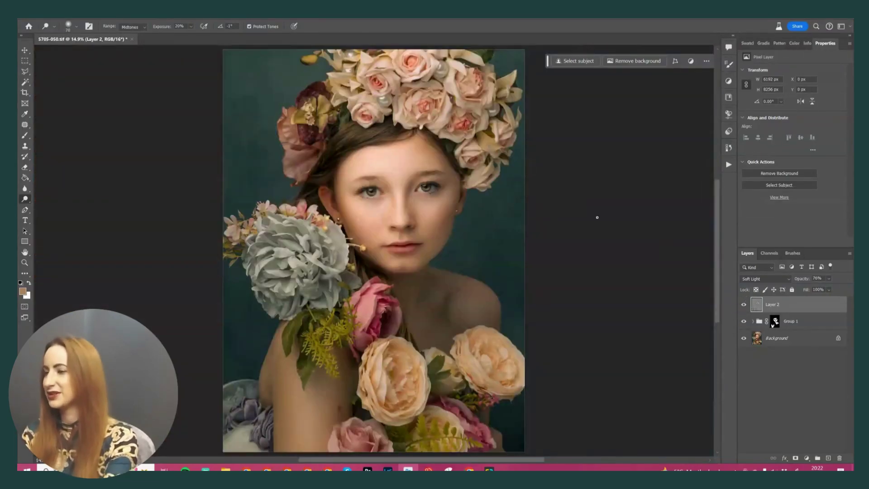
{"action": "key", "text": "ctrl+plus"}
{"action": "key", "text": "ctrl+plus"}
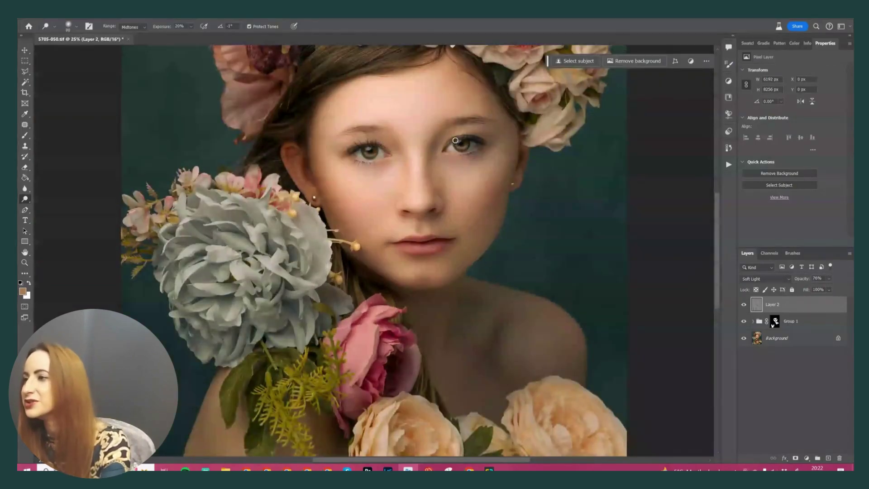
{"action": "left_click", "coordinate": [744, 306]}
{"action": "left_click", "coordinate": [744, 306]}
{"action": "key", "text": "ctrl+0"}
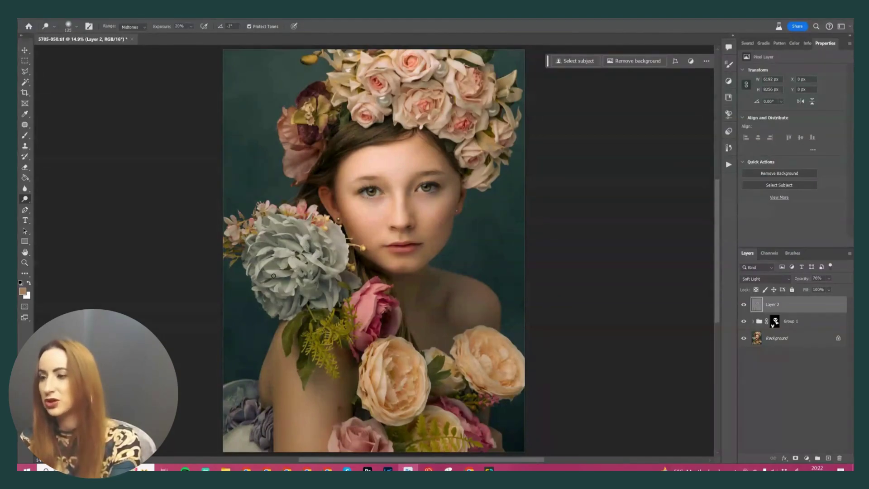
Step: Burn the shadows on the lower gray-blue peony and the pink rose at the image's lower edge
{"action": "key", "text": "shift+o"}
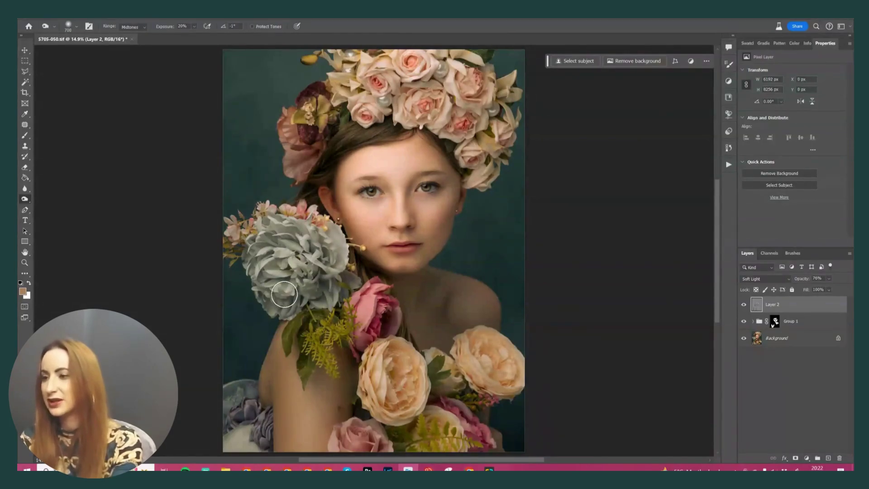
{"action": "key", "text": "bracketleft"}
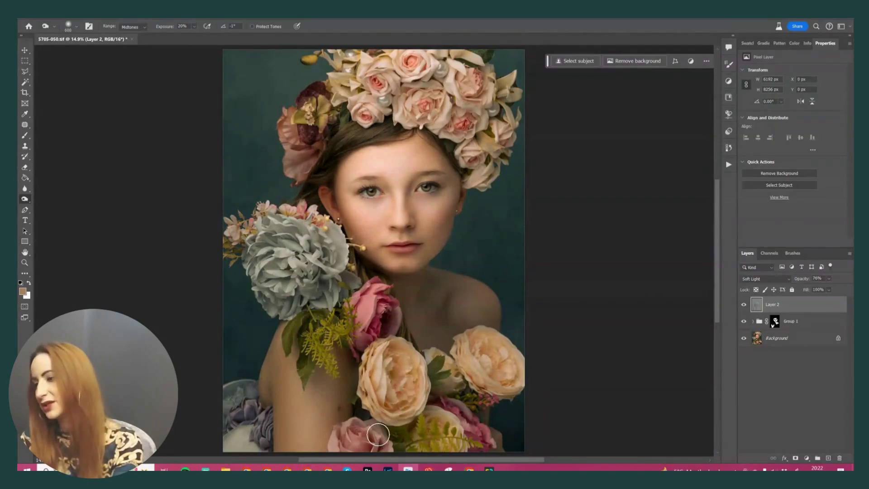
{"action": "key", "text": "bracketleft"}
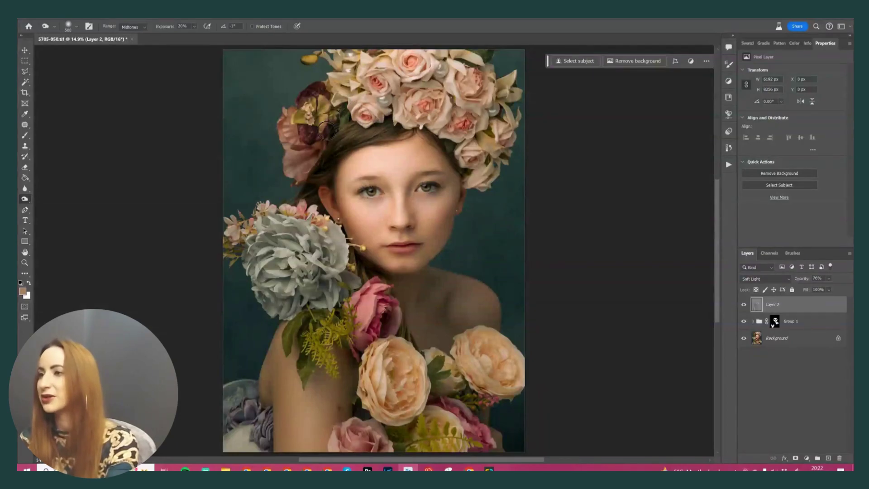
Step: Dodge the upper petals of the gray-blue peony and compare the flowers with the gray layer shown and hidden
{"action": "key", "text": "shift+o"}
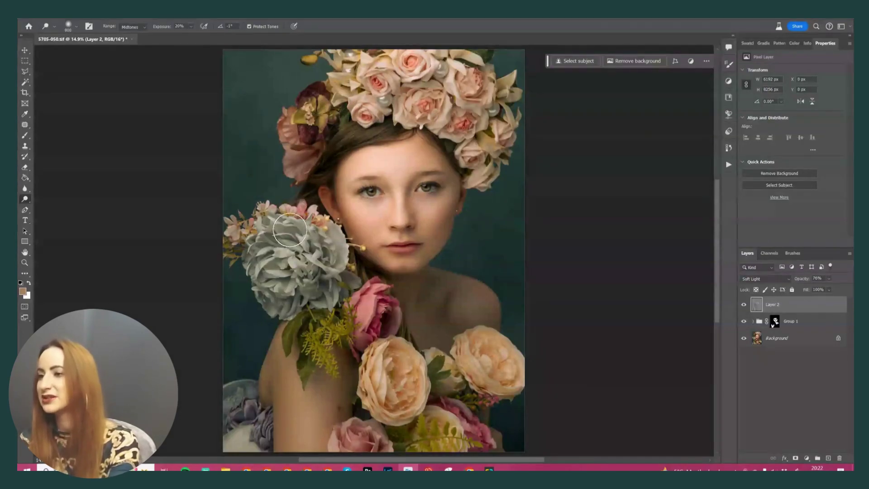
{"action": "left_click", "coordinate": [743, 309]}
{"action": "left_click", "coordinate": [743, 310]}
{"action": "left_click", "coordinate": [743, 309]}
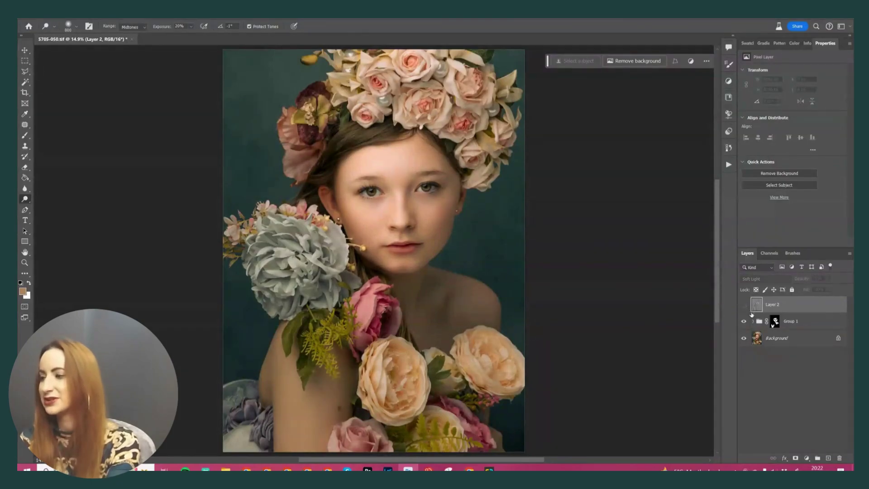
{"action": "left_click", "coordinate": [743, 304]}
Step: Refine the burning and dodging around the hair and dark flowers beside the face, and compare it with the gray layer hidden
{"action": "key", "text": "shift+o"}
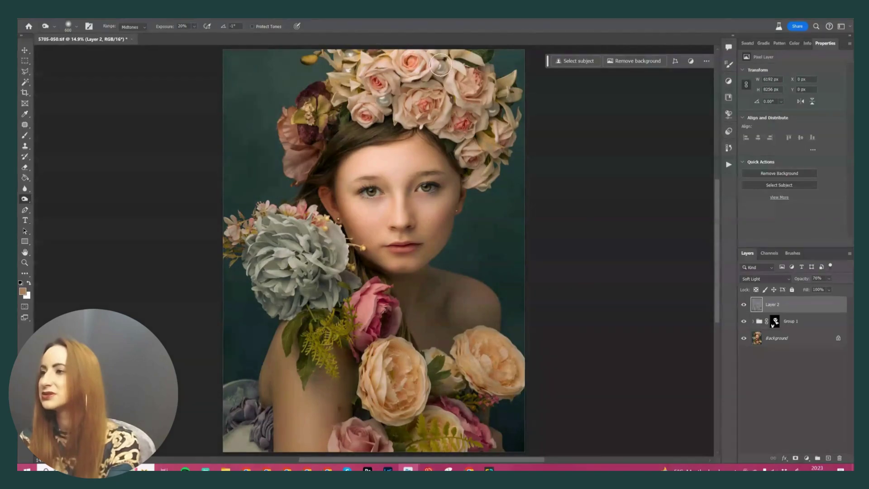
{"action": "key", "text": "shift+o"}
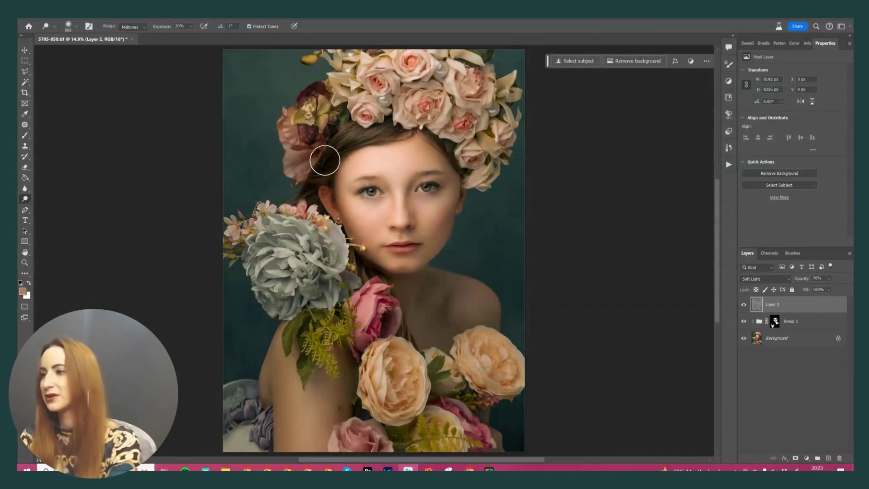
{"action": "left_click", "coordinate": [744, 305]}
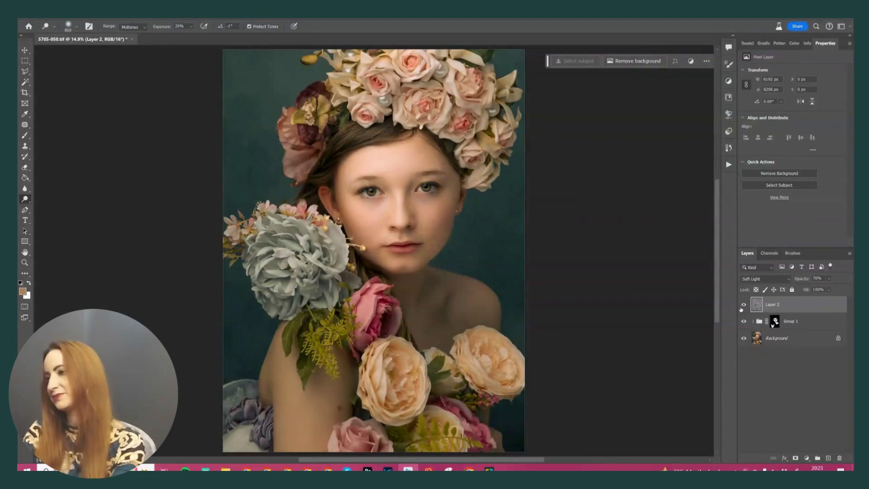
{"action": "left_click", "coordinate": [743, 304]}
{"action": "left_click", "coordinate": [743, 305]}
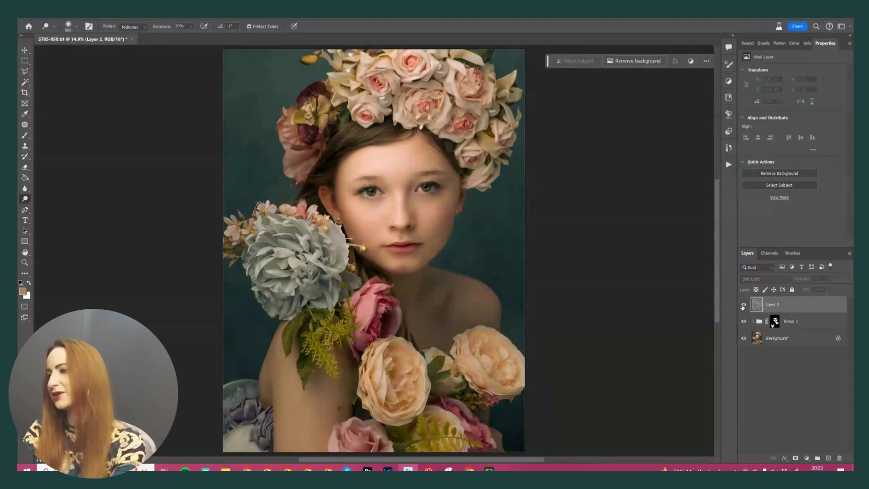
{"action": "left_click", "coordinate": [743, 306]}
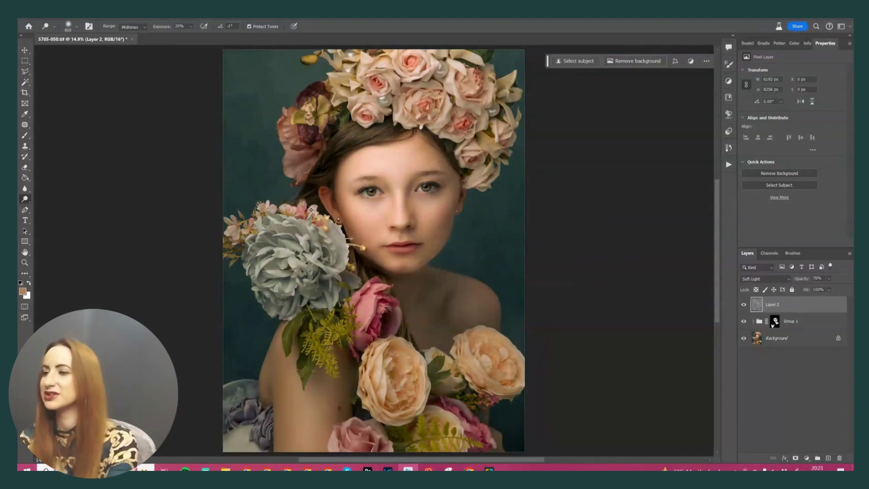
Step: Create a new layer and paint a skin tone sampled from the cheek over the reddish ear above the gray-blue peony
{"action": "key", "text": "ctrl+plus"}
{"action": "key", "text": "ctrl+plus"}
{"action": "key", "text": "ctrl+plus"}
{"action": "left_click_drag", "start_coordinate": [304, 149], "coordinate": [342, 233]}
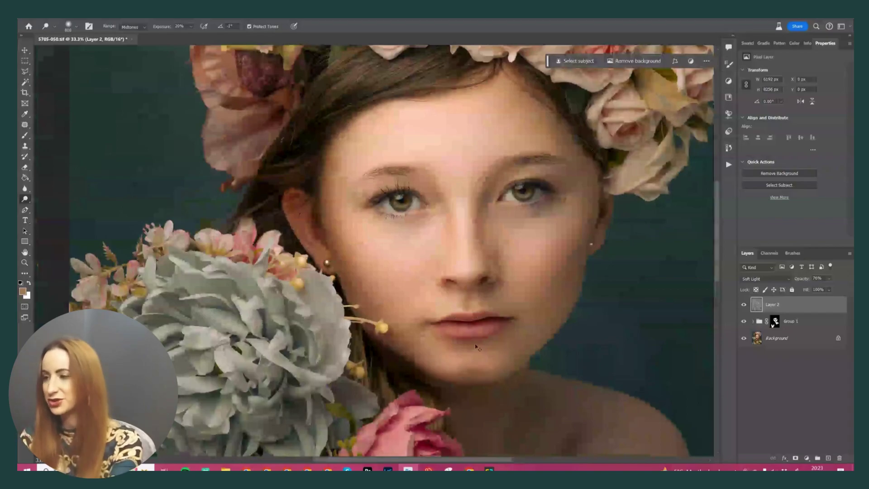
{"action": "key", "text": "ctrl+shift+n"}
{"action": "key", "text": "Return"}
{"action": "key", "text": "b"}
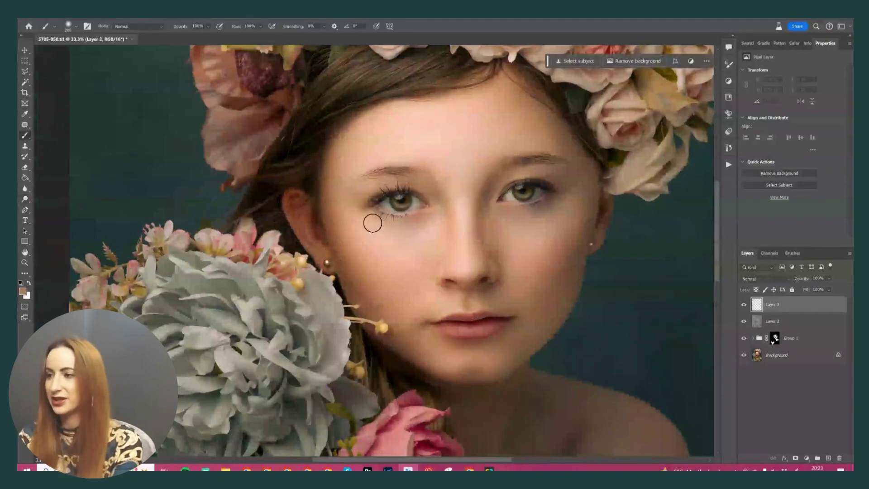
{"action": "left_click", "coordinate": [383, 245], "text": "alt"}
{"action": "mouse_move", "coordinate": [312, 223]}
{"action": "left_mouse_down"}
{"action": "mouse_move", "coordinate": [302, 213]}
{"action": "mouse_move", "coordinate": [313, 232]}
{"action": "left_mouse_up"}
Step: Set the skin-tone layer to Hue mode, extend the paint over the upper ear, and undo the stroke over the lips
{"action": "left_click", "coordinate": [762, 279]}
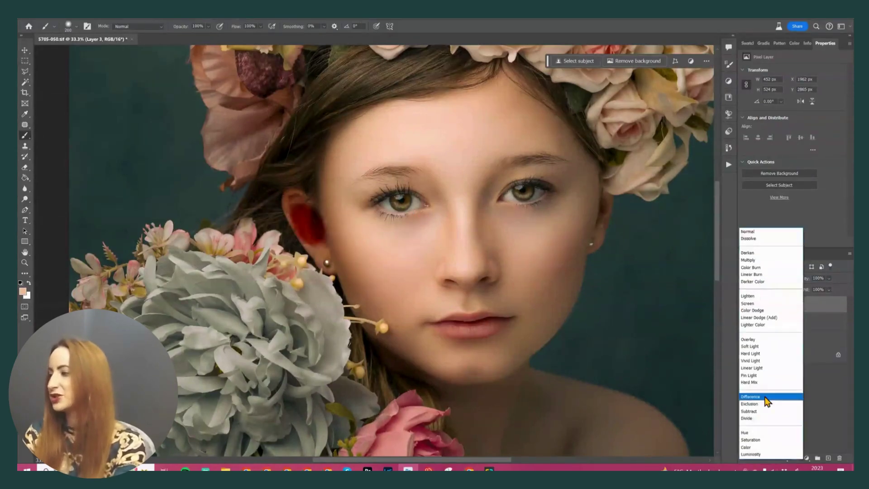
{"action": "left_click", "coordinate": [756, 430]}
{"action": "mouse_move", "coordinate": [294, 202]}
{"action": "left_mouse_down"}
{"action": "mouse_move", "coordinate": [321, 258]}
{"action": "mouse_move", "coordinate": [294, 192]}
{"action": "left_mouse_up"}
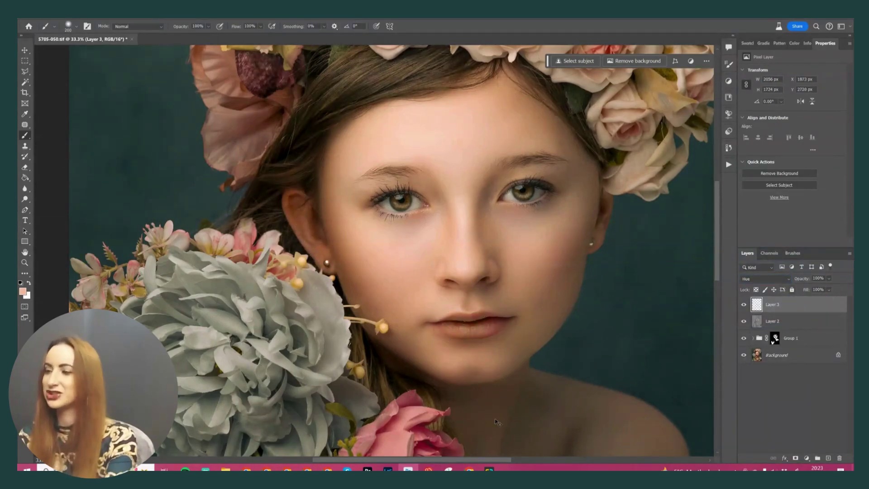
{"action": "key", "text": "ctrl+z"}
Step: Paint the skin tone over the opposite ear and lower the Hue layer's opacity to 60%
{"action": "mouse_move", "coordinate": [612, 231]}
{"action": "left_mouse_down"}
{"action": "mouse_move", "coordinate": [600, 203]}
{"action": "mouse_move", "coordinate": [595, 222]}
{"action": "left_mouse_up"}
{"action": "key", "text": "bracketright"}
{"action": "key", "text": "bracketright"}
{"action": "key", "text": "bracketright"}
{"action": "left_click_drag", "start_coordinate": [830, 281], "coordinate": [825, 290]}
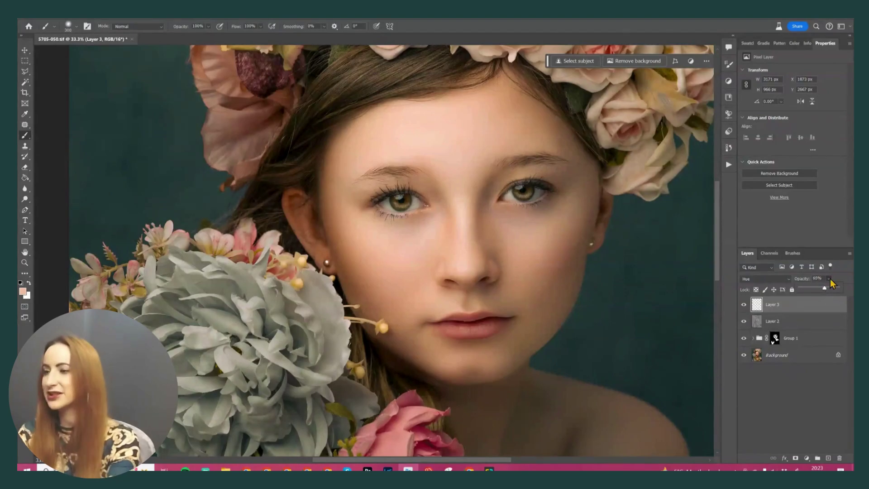
Step: Delete the Hue skin-tone layer and view the lower face and neck up close
{"action": "key", "text": "Delete"}
{"action": "key", "text": "ctrl+0"}
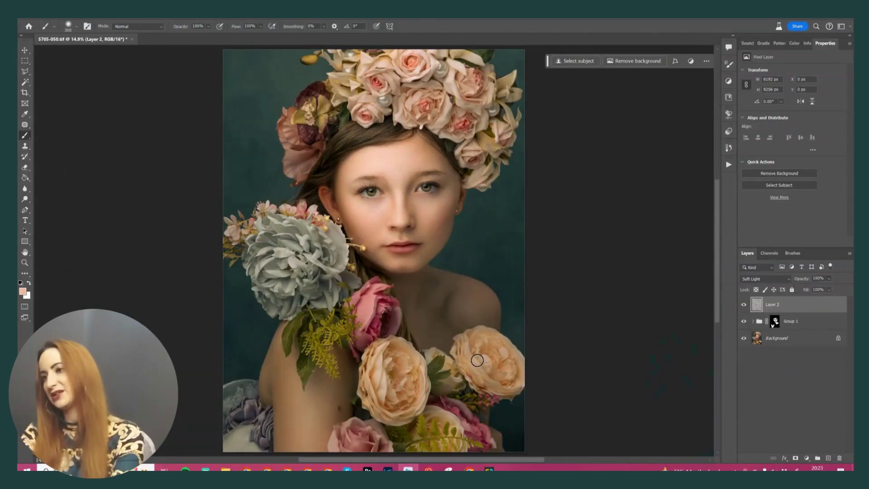
{"action": "key", "text": "ctrl+plus"}
{"action": "key", "text": "ctrl+plus"}
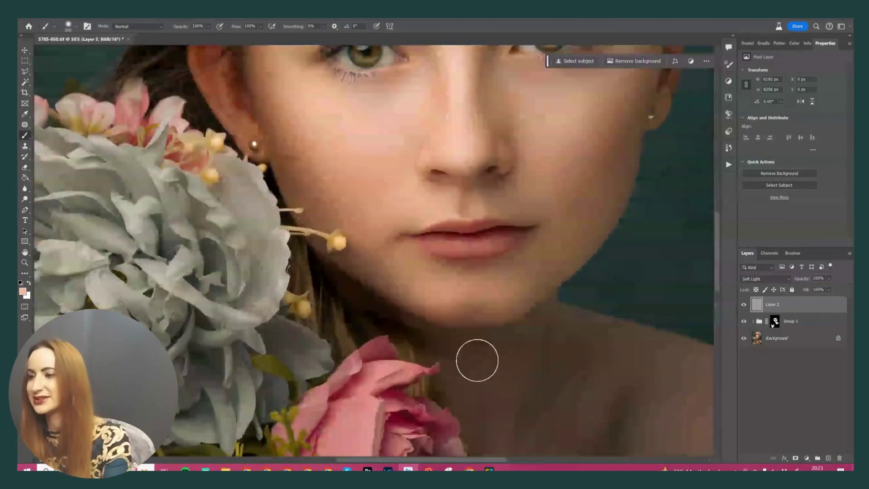
Step: On the Background layer, patch small distractions around the gray-blue peony and content-aware fill the spot just above the pink blossoms
{"action": "key", "text": "ctrl+plus"}
{"action": "left_click_drag", "start_coordinate": [292, 319], "coordinate": [436, 357]}
{"action": "key", "text": "j"}
{"action": "mouse_move", "coordinate": [306, 258]}
{"action": "left_mouse_down"}
{"action": "mouse_move", "coordinate": [303, 277]}
{"action": "mouse_move", "coordinate": [337, 283]}
{"action": "mouse_move", "coordinate": [328, 286]}
{"action": "mouse_move", "coordinate": [333, 267]}
{"action": "mouse_move", "coordinate": [285, 244]}
{"action": "mouse_move", "coordinate": [328, 285]}
{"action": "mouse_move", "coordinate": [340, 267]}
{"action": "left_mouse_up"}
{"action": "key", "text": "ctrl+d"}
{"action": "key", "text": "alt+comma"}
{"action": "left_click_drag", "start_coordinate": [316, 266], "coordinate": [313, 239]}
{"action": "left_click_drag", "start_coordinate": [352, 259], "coordinate": [328, 289]}
{"action": "left_click_drag", "start_coordinate": [364, 249], "coordinate": [358, 250]}
{"action": "key", "text": "ctrl+d"}
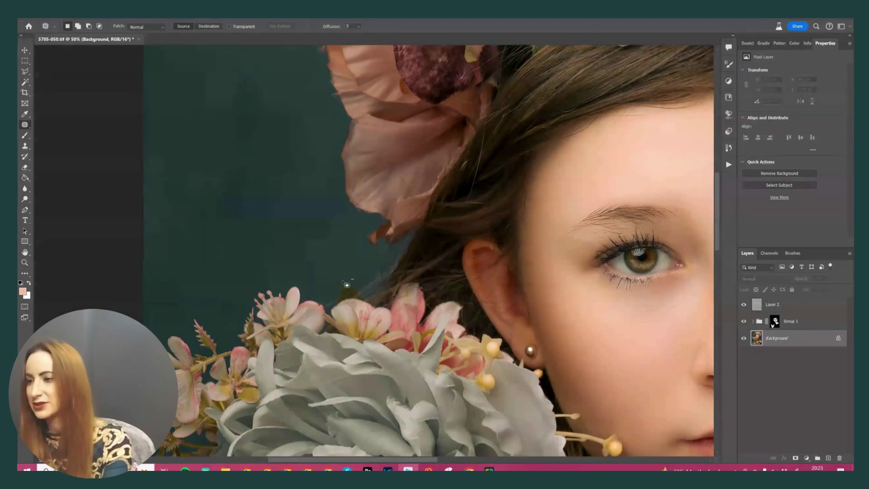
{"action": "left_click_drag", "start_coordinate": [341, 295], "coordinate": [330, 297]}
{"action": "key", "text": "shift+F5"}
{"action": "key", "text": "Return"}
{"action": "key", "text": "ctrl+d"}
Step: Remove the small distractions on the dusty-pink petals below the dark burgundy bloom with content-aware fills
{"action": "left_click_drag", "start_coordinate": [418, 151], "coordinate": [461, 157]}
{"action": "key", "text": "shift+F5"}
{"action": "key", "text": "Return"}
{"action": "key", "text": "ctrl+d"}
{"action": "left_click_drag", "start_coordinate": [423, 131], "coordinate": [427, 144]}
{"action": "left_click_drag", "start_coordinate": [456, 117], "coordinate": [457, 131]}
{"action": "key", "text": "shift+BackSpace"}
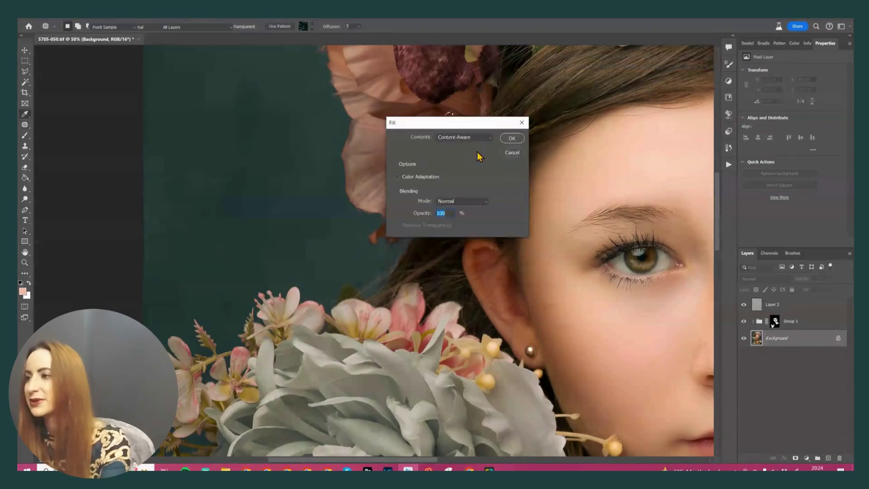
{"action": "key", "text": "Return"}
{"action": "key", "text": "shift+BackSpace"}
{"action": "key", "text": "Return"}
{"action": "key", "text": "ctrl+d"}
Step: Content-aware fill the stray details where the dusty-pink petals meet the hair
{"action": "left_click_drag", "start_coordinate": [480, 170], "coordinate": [483, 147]}
{"action": "key", "text": "shift+BackSpace"}
{"action": "key", "text": "Return"}
{"action": "mouse_move", "coordinate": [471, 211]}
{"action": "left_mouse_down"}
{"action": "mouse_move", "coordinate": [473, 157]}
{"action": "mouse_move", "coordinate": [466, 171]}
{"action": "left_mouse_up"}
{"action": "key", "text": "shift+BackSpace"}
{"action": "key", "text": "Return"}
{"action": "key", "text": "shift+BackSpace"}
{"action": "key", "text": "Return"}
{"action": "key", "text": "ctrl+d"}
Step: Content-aware fill the dark tip of the yellow bud at the upper edge of the flower crown
{"action": "mouse_move", "coordinate": [487, 68]}
{"action": "left_mouse_down"}
{"action": "mouse_move", "coordinate": [433, 255]}
{"action": "mouse_move", "coordinate": [444, 235]}
{"action": "left_mouse_up"}
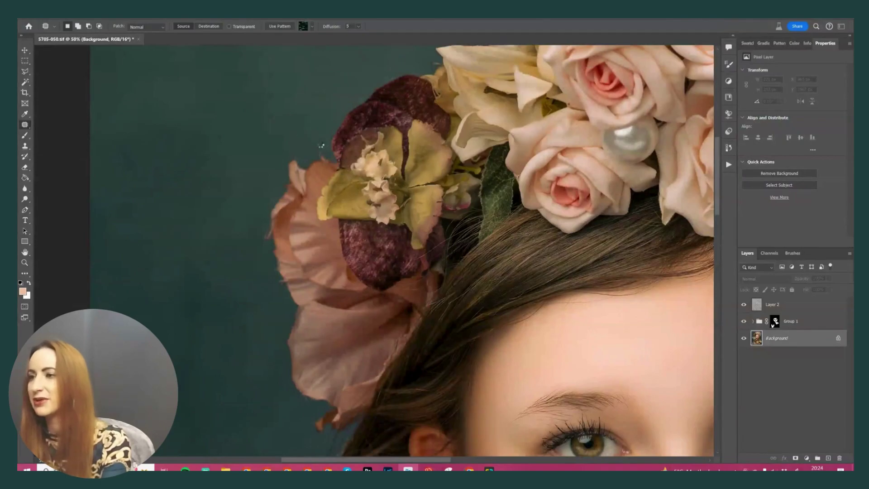
{"action": "key", "text": "ctrl+d"}
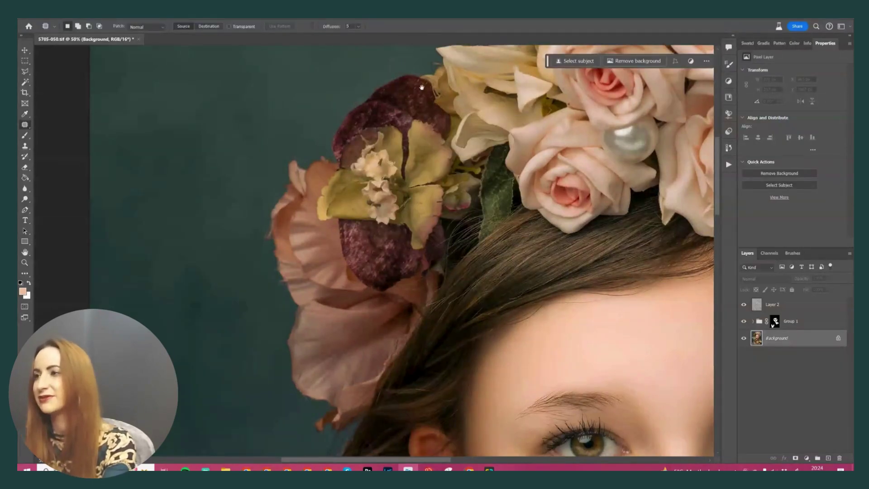
{"action": "left_click_drag", "start_coordinate": [421, 87], "coordinate": [324, 238]}
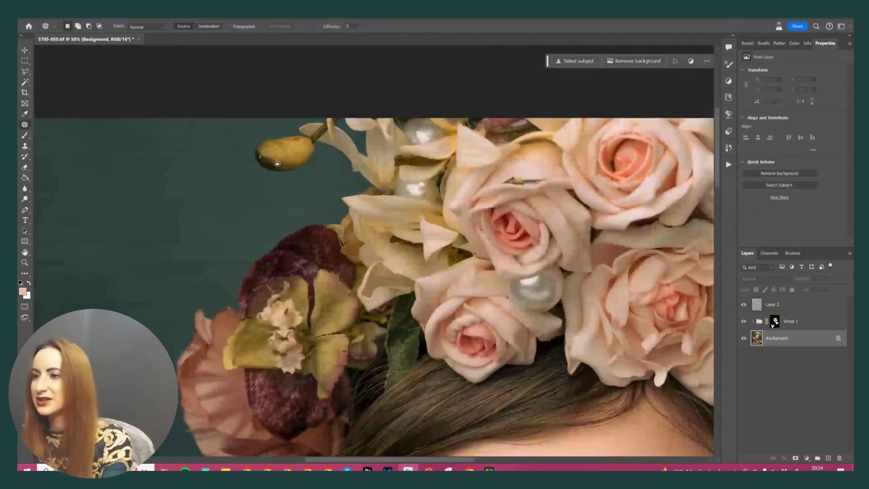
{"action": "left_click_drag", "start_coordinate": [260, 154], "coordinate": [264, 159]}
{"action": "key", "text": "shift+F5"}
{"action": "key", "text": "Return"}
{"action": "key", "text": "ctrl+d"}
Step: Content-aware fill the loose pale threads over the small green leaf between the roses above the ear
{"action": "left_click_drag", "start_coordinate": [564, 236], "coordinate": [203, 193]}
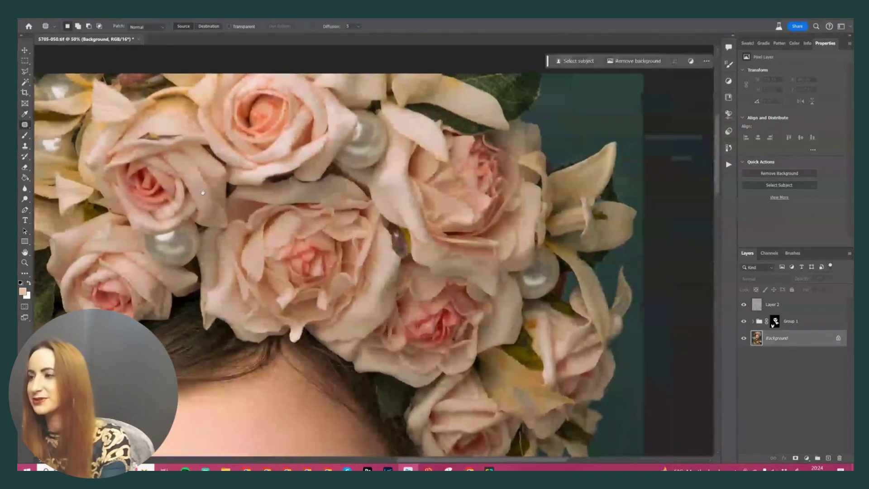
{"action": "scroll", "coordinate": [475, 343], "scroll_direction": "down", "scroll_amount": 5}
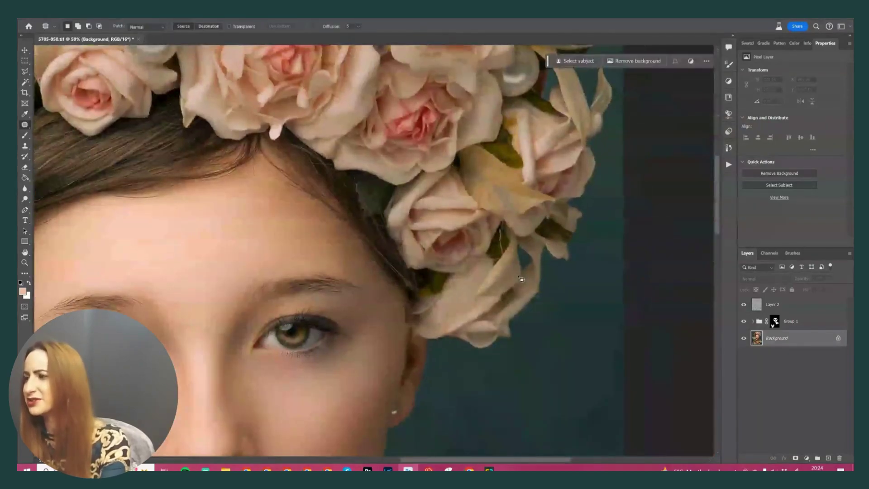
{"action": "left_click_drag", "start_coordinate": [428, 265], "coordinate": [376, 246]}
{"action": "key", "text": "ctrl+plus"}
{"action": "key", "text": "ctrl+plus"}
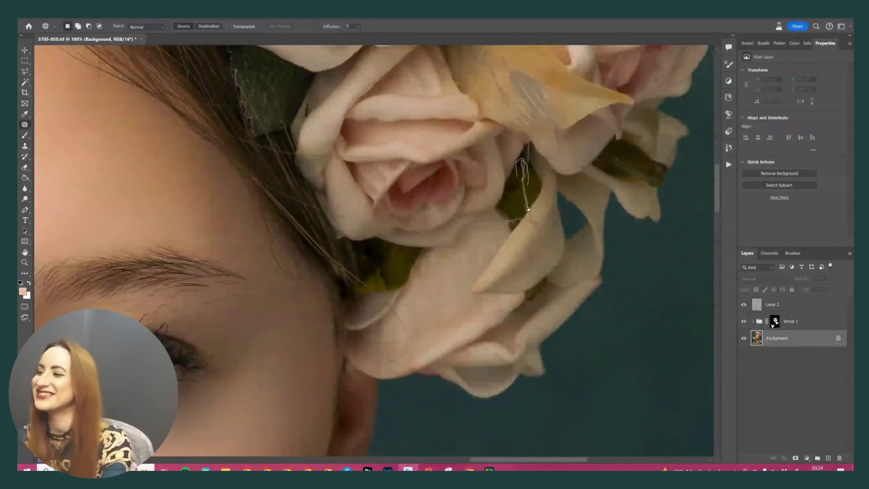
{"action": "left_click_drag", "start_coordinate": [527, 209], "coordinate": [522, 200]}
{"action": "key", "text": "shift+F5"}
{"action": "key", "text": "Return"}
{"action": "key", "text": "ctrl+d"}
{"action": "left_click_drag", "start_coordinate": [525, 205], "coordinate": [507, 216]}
{"action": "key", "text": "shift+F5"}
{"action": "key", "text": "Return"}
{"action": "key", "text": "ctrl+d"}
Step: Content-aware fill the remaining thread above the green leaf and the flaw at the neighbouring petal's lower edge
{"action": "left_click_drag", "start_coordinate": [530, 152], "coordinate": [528, 135]}
{"action": "key", "text": "shift+F5"}
{"action": "key", "text": "Return"}
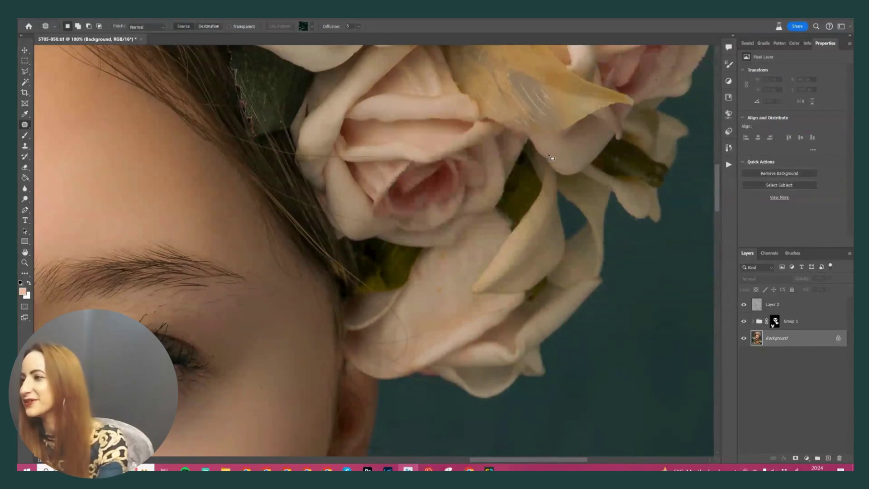
{"action": "key", "text": "ctrl+d"}
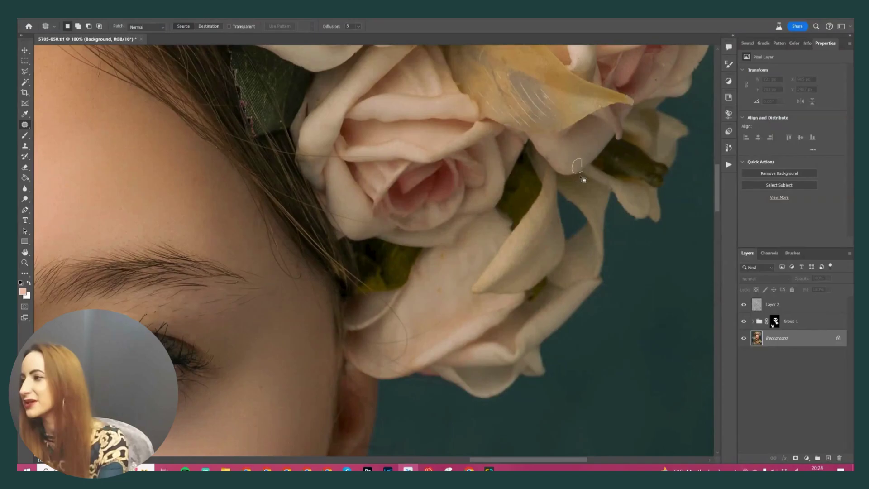
{"action": "mouse_move", "coordinate": [578, 176]}
{"action": "left_mouse_down"}
{"action": "mouse_move", "coordinate": [570, 183]}
{"action": "mouse_move", "coordinate": [597, 193]}
{"action": "left_mouse_up"}
{"action": "key", "text": "shift+F5"}
{"action": "key", "text": "Return"}
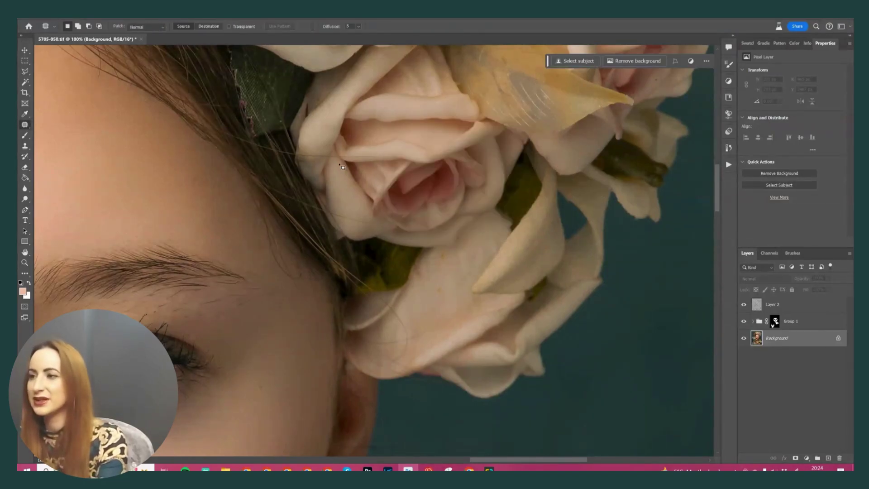
{"action": "key", "text": "ctrl+0"}
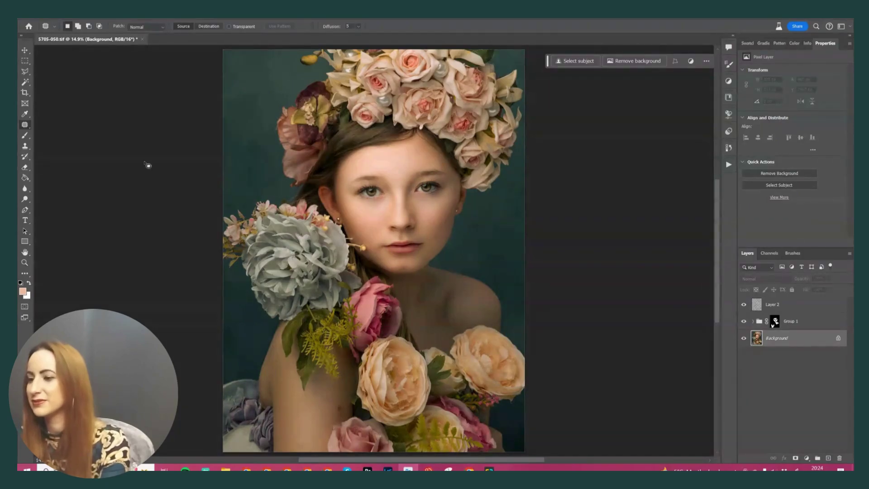
Step: Check the effect of the Layer 2 dodge-and-burn and the Group 1 skin smoothing by toggling their visibility
{"action": "key", "text": "ctrl+minus"}
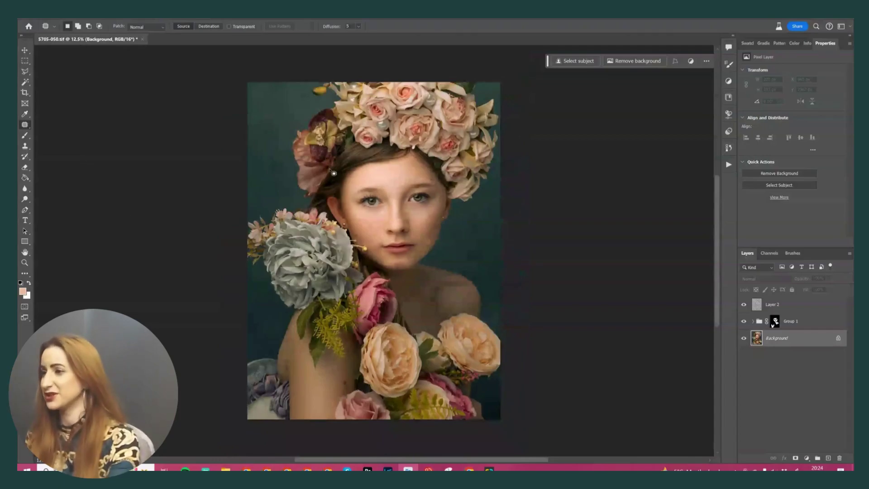
{"action": "left_click", "coordinate": [743, 306]}
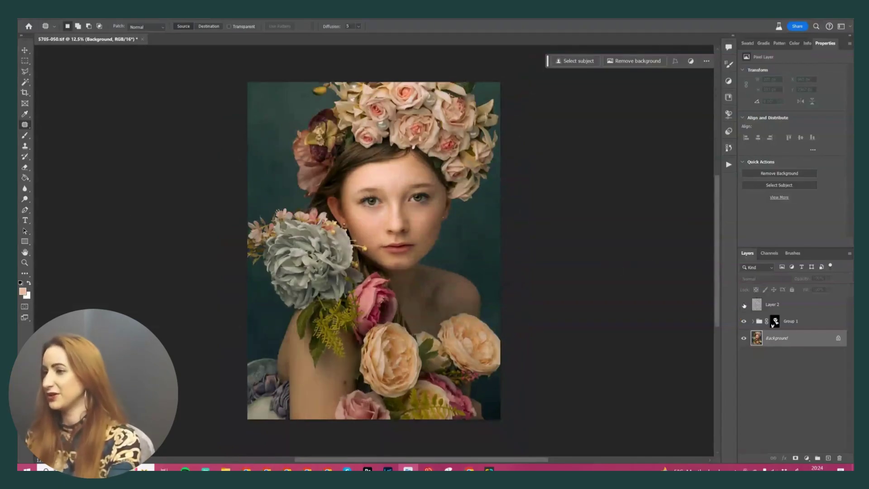
{"action": "left_click", "coordinate": [743, 321]}
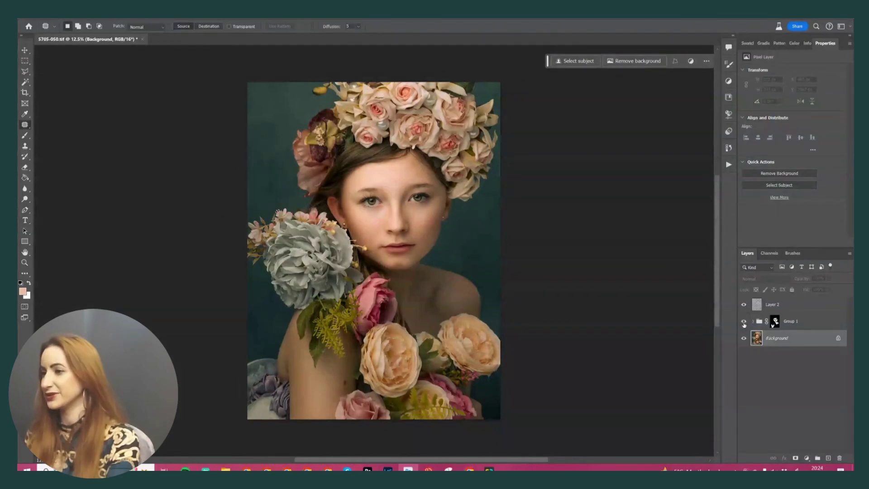
{"action": "left_click", "coordinate": [784, 312]}
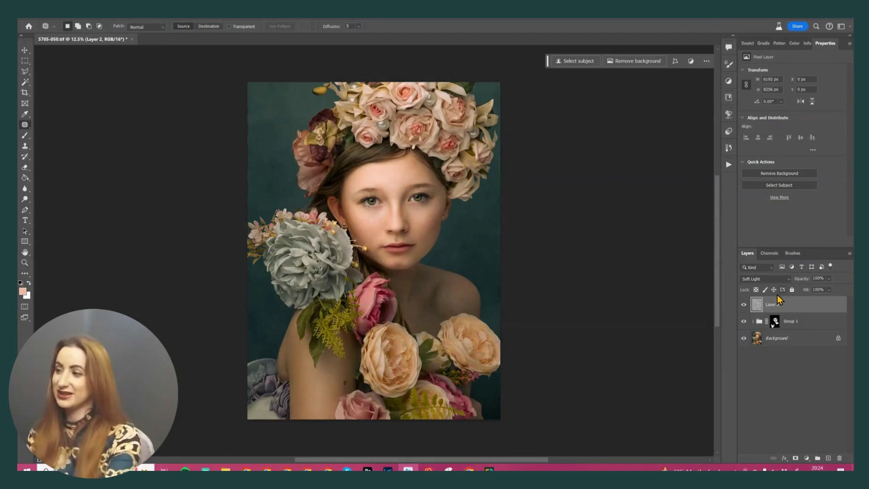
Step: On the Background layer, content-aware fill the flaw along the large central rose's lower edge above the hair parting
{"action": "left_click", "coordinate": [769, 338]}
{"action": "key", "text": "ctrl+plus"}
{"action": "key", "text": "ctrl+plus"}
{"action": "key", "text": "ctrl+plus"}
{"action": "key", "text": "ctrl+plus"}
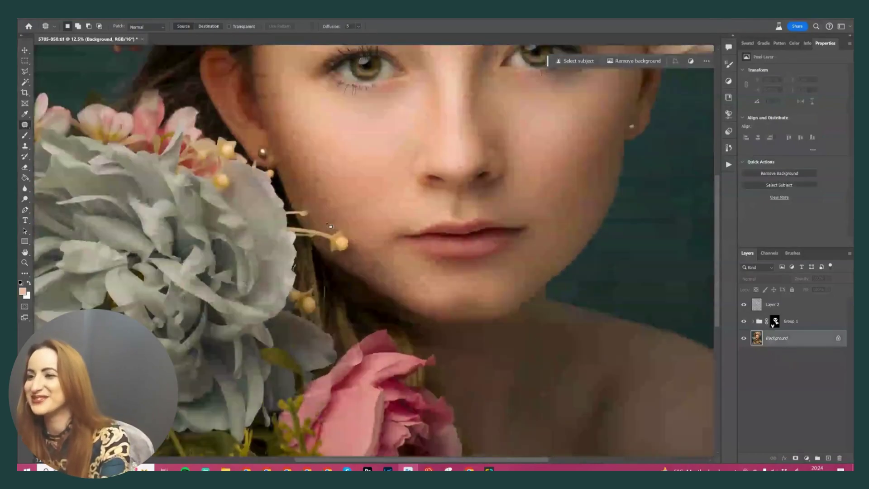
{"action": "left_click_drag", "start_coordinate": [358, 216], "coordinate": [294, 460]}
{"action": "left_click_drag", "start_coordinate": [429, 151], "coordinate": [374, 295]}
{"action": "mouse_move", "coordinate": [403, 226]}
{"action": "left_mouse_down"}
{"action": "mouse_move", "coordinate": [427, 217]}
{"action": "mouse_move", "coordinate": [405, 220]}
{"action": "mouse_move", "coordinate": [419, 221]}
{"action": "left_mouse_up"}
{"action": "key", "text": "shift+F5"}
{"action": "key", "text": "Return"}
{"action": "key", "text": "ctrl+d"}
Step: Clean the adjoining lower petal of the central rose with repeated content-aware fills
{"action": "left_click_drag", "start_coordinate": [420, 221], "coordinate": [453, 225]}
{"action": "key", "text": "ctrl+d"}
{"action": "key", "text": "shift+F5"}
{"action": "key", "text": "Return"}
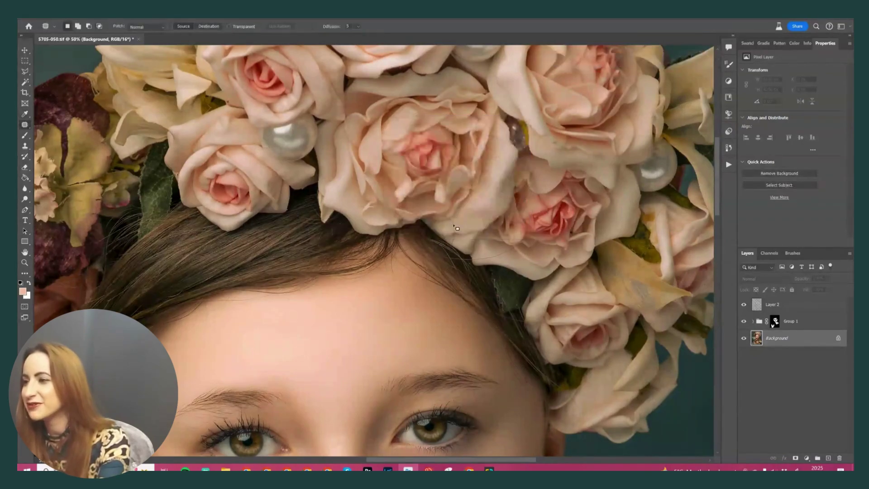
{"action": "key", "text": "shift+F5"}
{"action": "key", "text": "Return"}
{"action": "key", "text": "ctrl+d"}
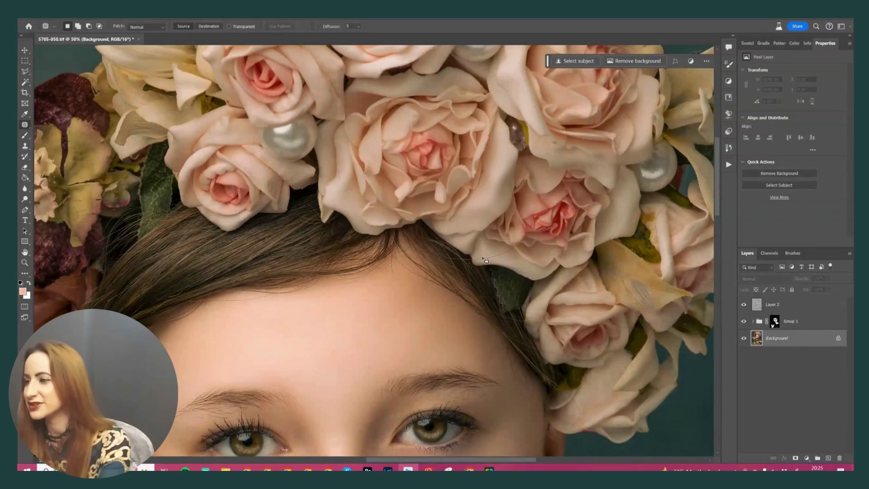
Step: Content-aware fill the flaws on the lower petals of the pink-centred rose beside the dark leaf and view the whole portrait
{"action": "mouse_move", "coordinate": [476, 261]}
{"action": "left_mouse_down"}
{"action": "mouse_move", "coordinate": [501, 262]}
{"action": "mouse_move", "coordinate": [512, 249]}
{"action": "left_mouse_up"}
{"action": "key", "text": "shift+F5"}
{"action": "key", "text": "Return"}
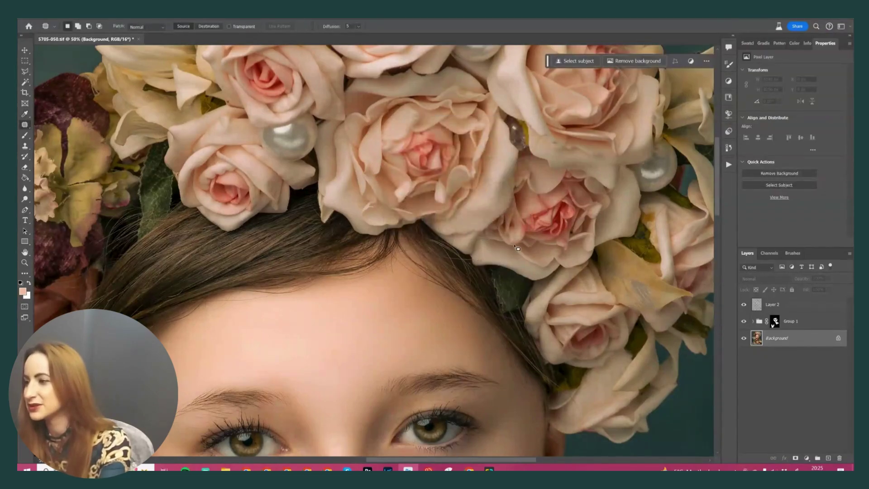
{"action": "key", "text": "shift+F5"}
{"action": "key", "text": "Return"}
{"action": "key", "text": "ctrl+d"}
{"action": "key", "text": "ctrl+0"}
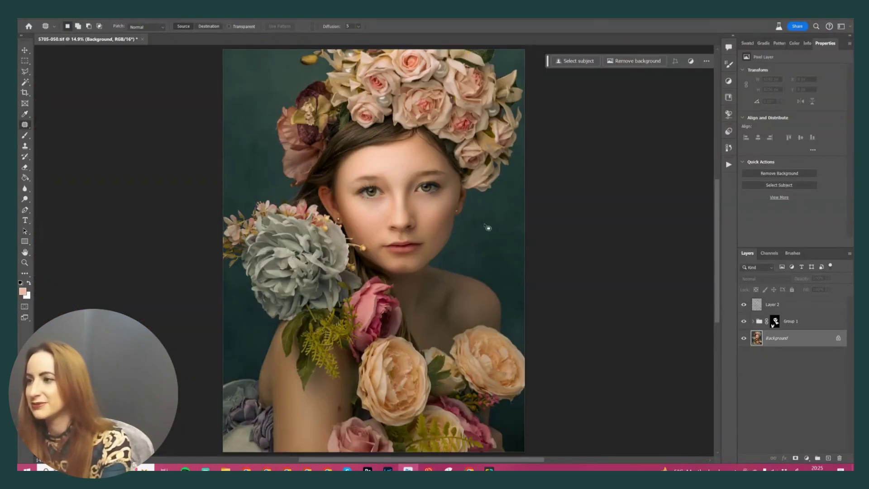